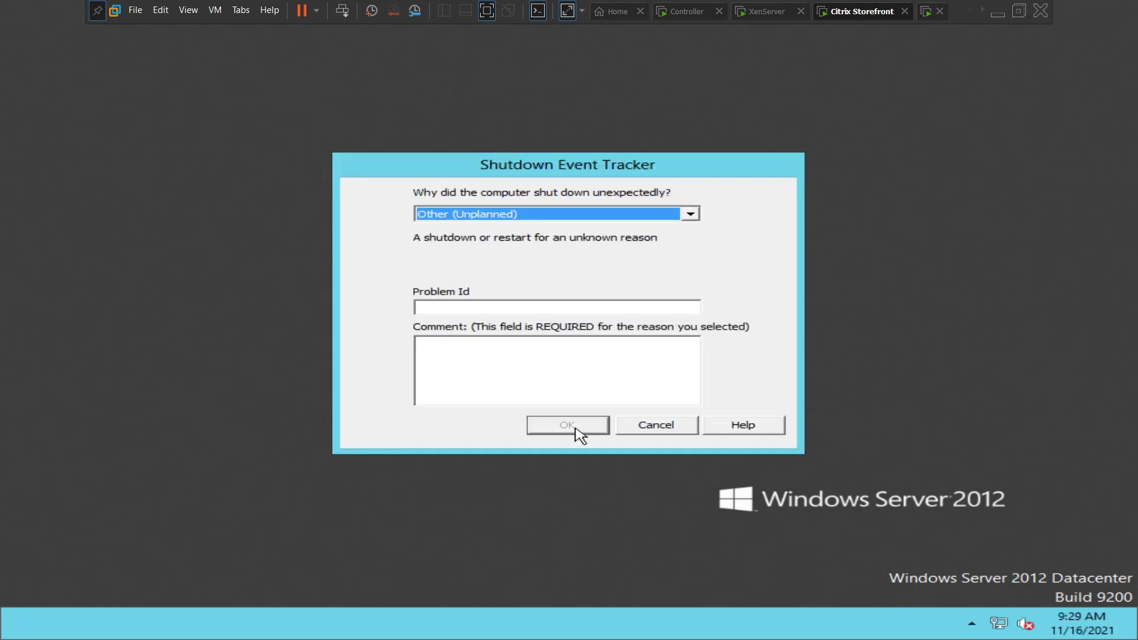
- Cancel the Shutdown Event Tracker prompt to reveal the Windows Server 2012 desktop
{"action": "left_click", "coordinate": [658, 426]}
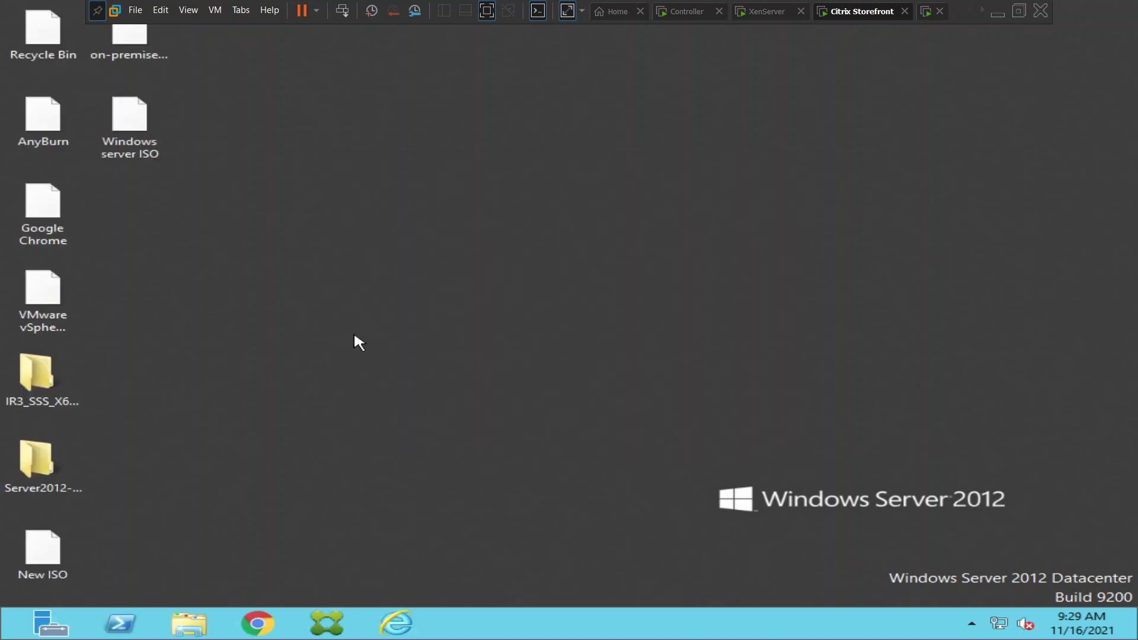
- Launch Internet Explorer to reach the StoreFront VirtualStoreWeb sign-in page
{"action": "left_click", "coordinate": [408, 623]}
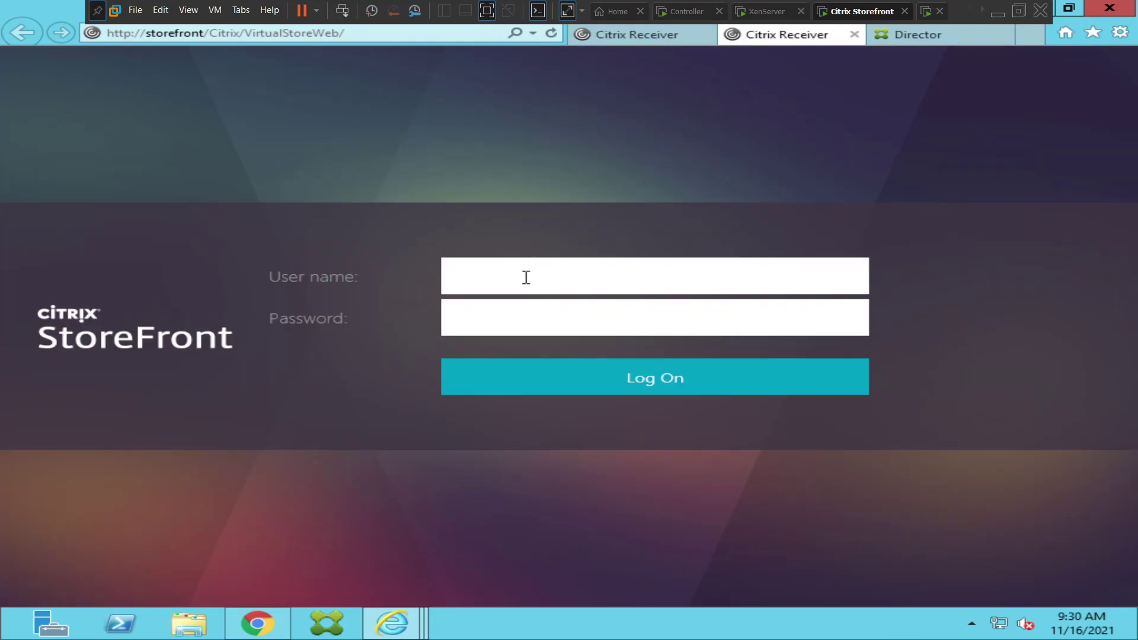
- Sign in to StoreFront as administrator with the account password
{"action": "left_click", "coordinate": [526, 277]}
{"action": "type", "text": "administrator"}
{"action": "key", "text": "Tab"}
{"action": "type", "text": "******"}
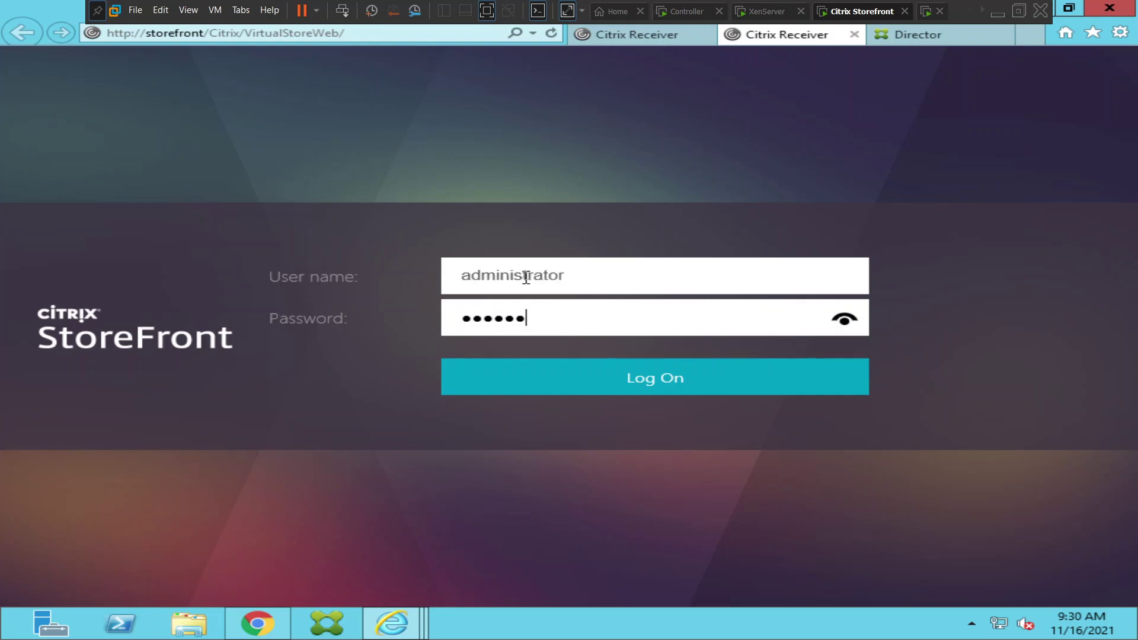
{"action": "type", "text": "*****"}
{"action": "key", "text": "Return"}
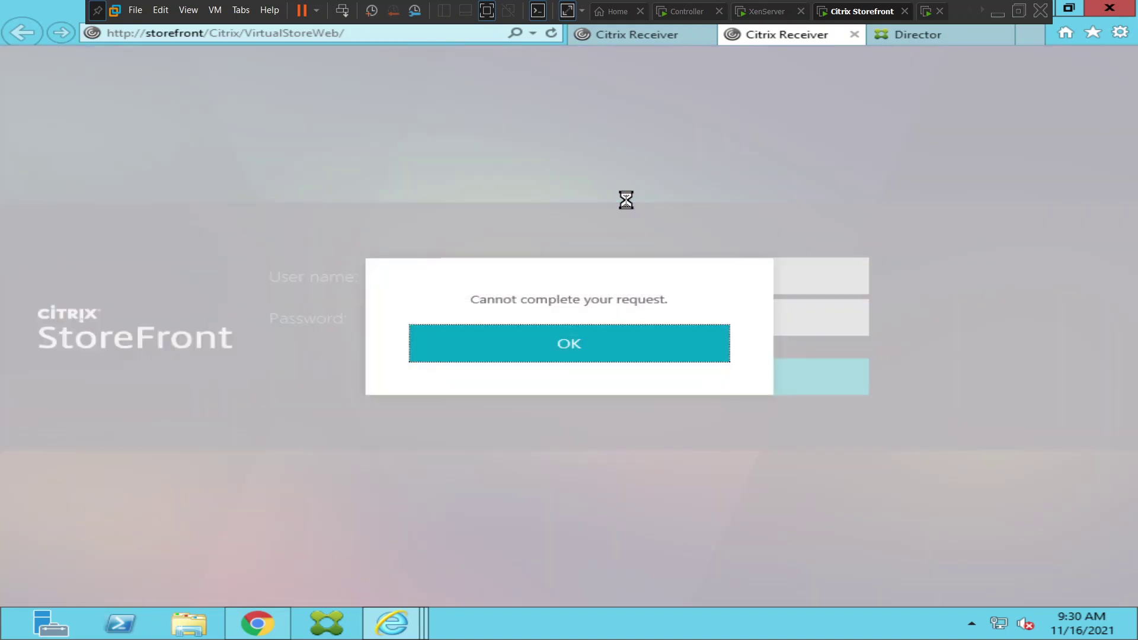
- Dismiss the error and sign in as citrixuser1 with the account password
{"action": "left_click", "coordinate": [582, 350]}
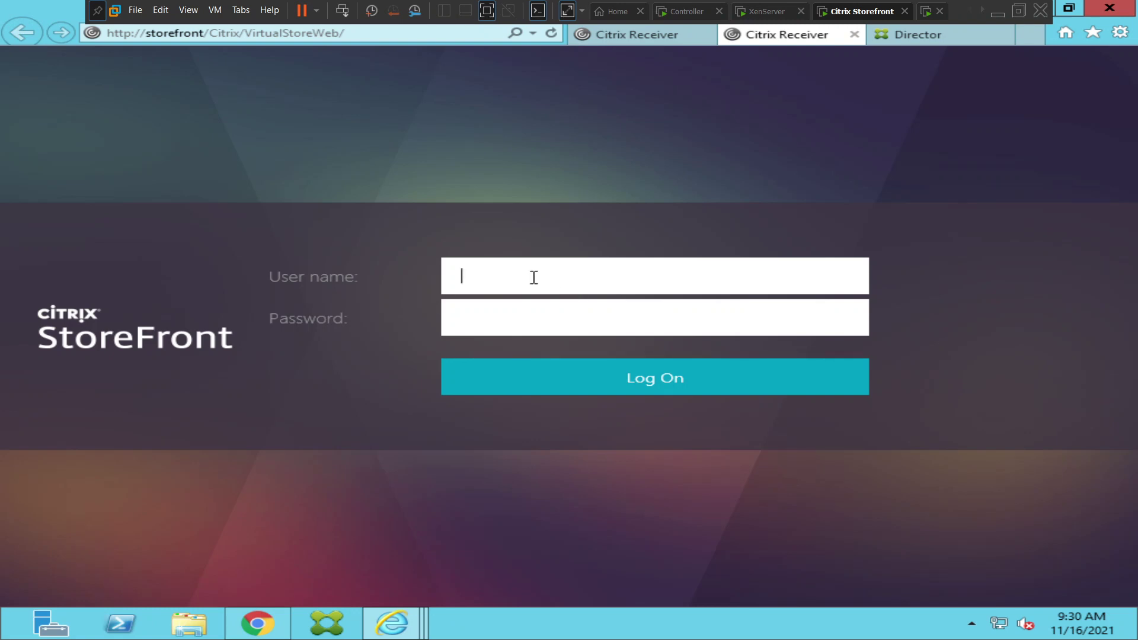
{"action": "type", "text": "citrixuser1"}
{"action": "key", "text": "Tab"}
{"action": "key", "text": "Caps_Lock"}
{"action": "type", "text": "Password"}
{"action": "key", "text": "Return"}
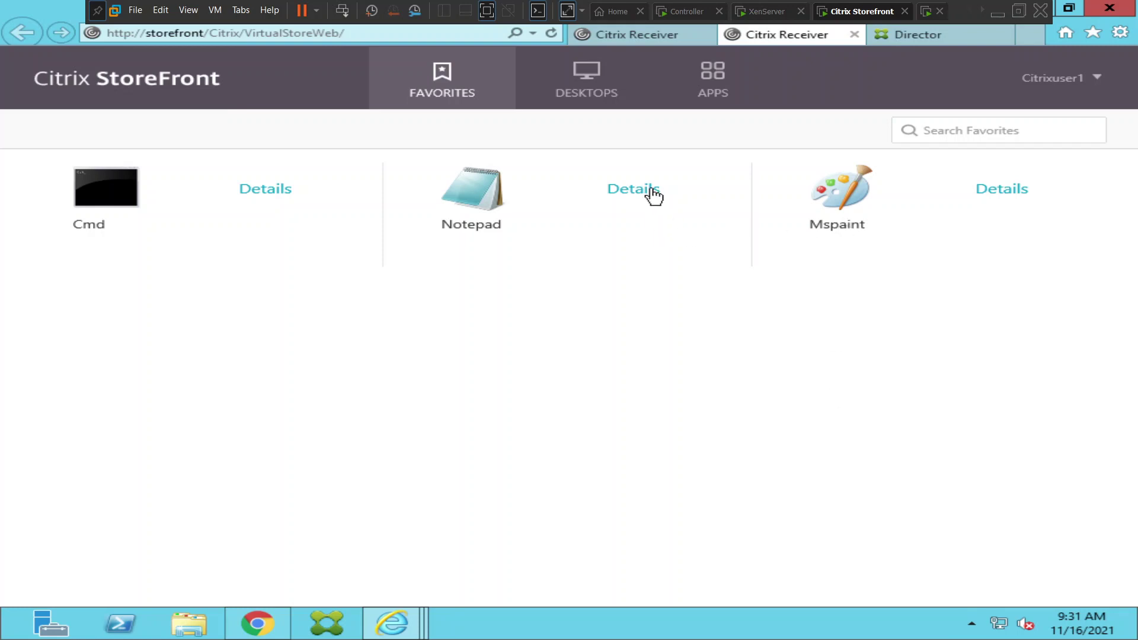
- Show all apps, try launching Calculator, and dismiss its launch error
{"action": "left_click", "coordinate": [715, 88]}
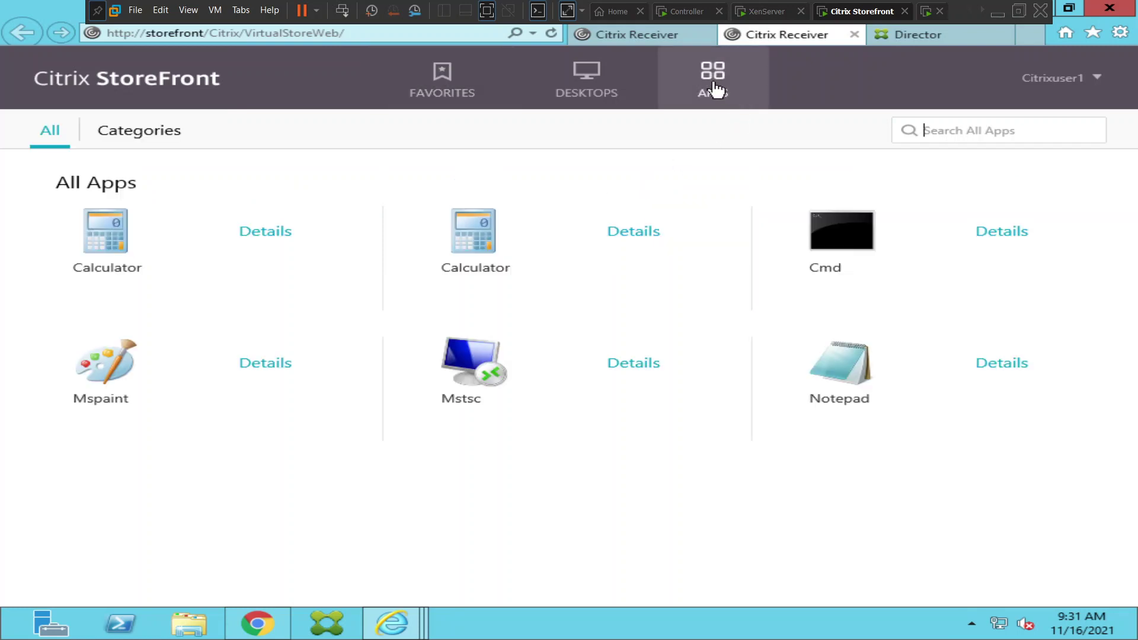
{"action": "left_click", "coordinate": [473, 248]}
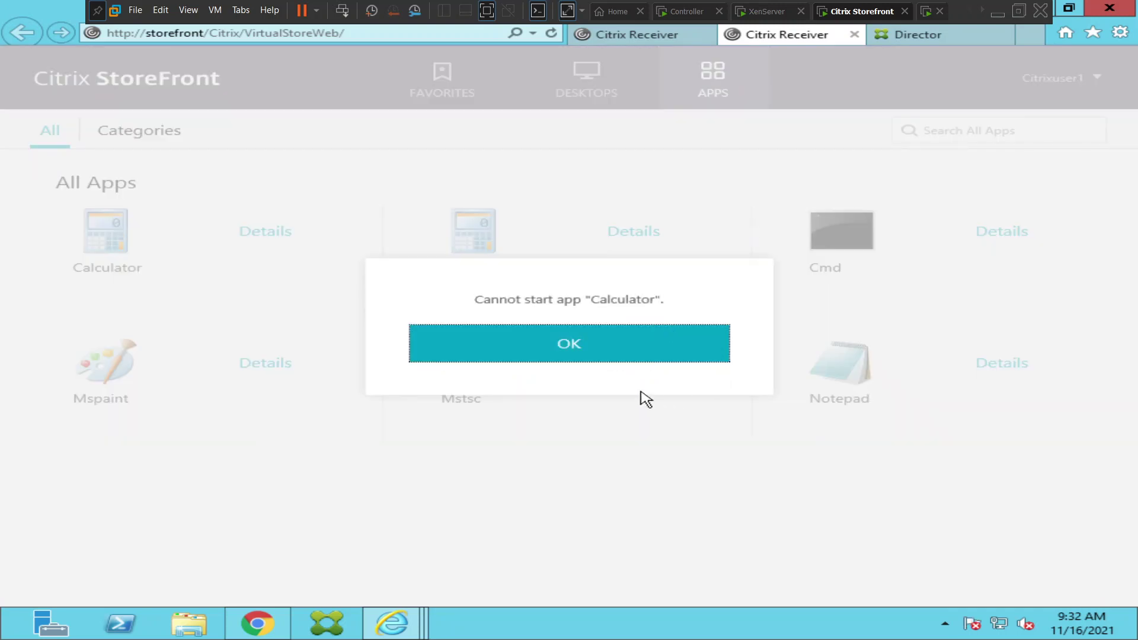
{"action": "left_click", "coordinate": [583, 355]}
- Try launching Notepad and dismiss the 'Cannot start app' error
{"action": "left_click", "coordinate": [840, 385]}
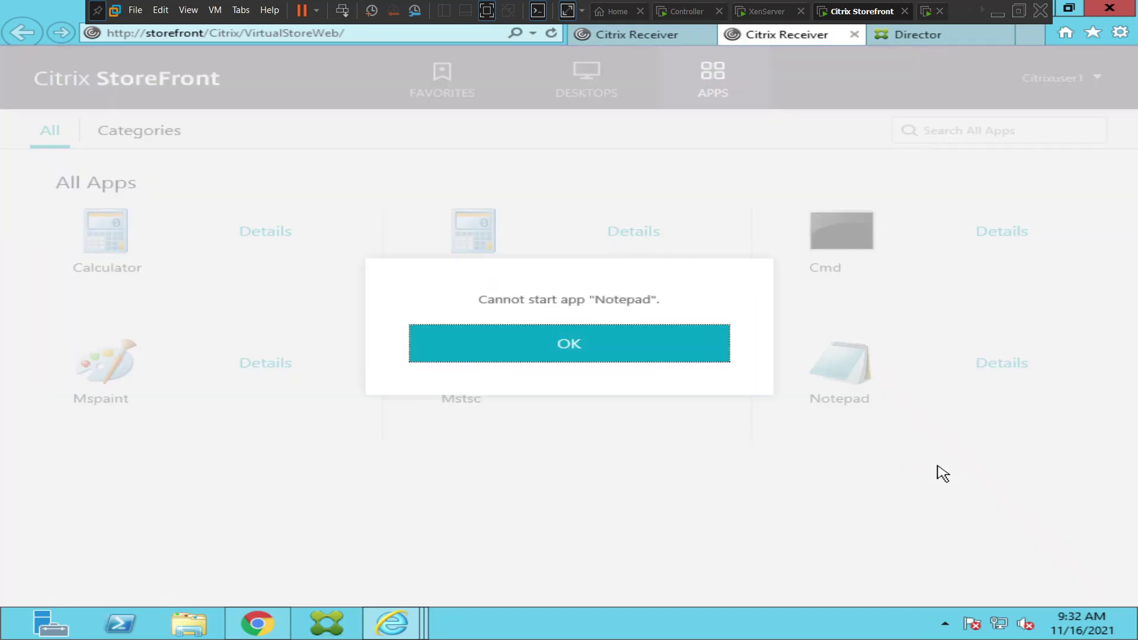
{"action": "left_click", "coordinate": [572, 341]}
- On the Desktops page, try launching Windows server 0S and dismiss its error
{"action": "left_click", "coordinate": [583, 107]}
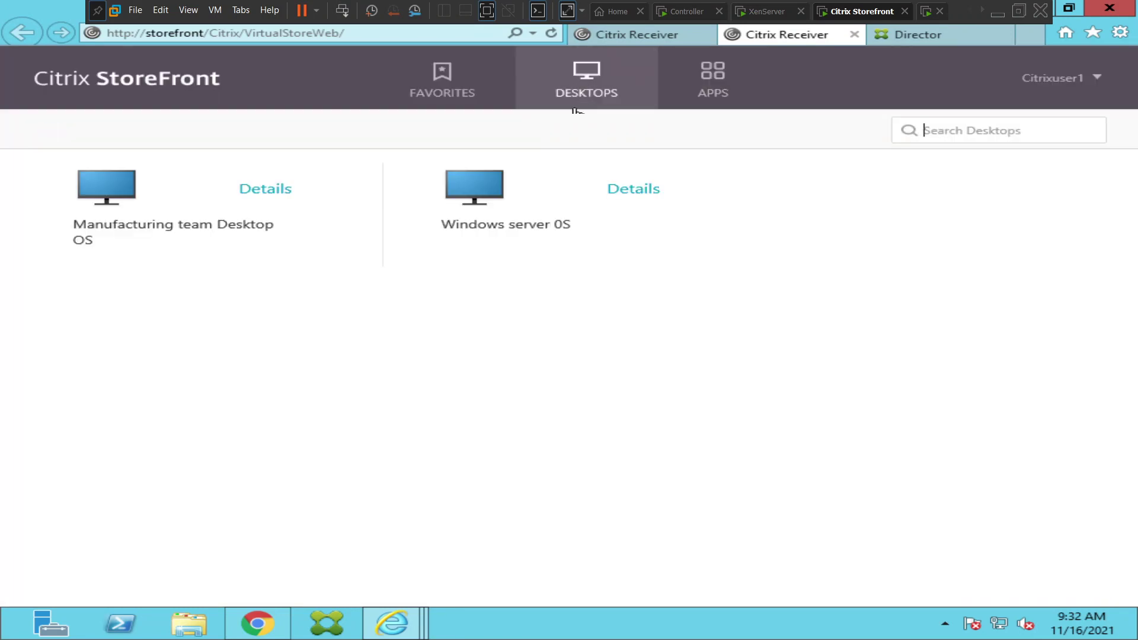
{"action": "left_click", "coordinate": [465, 201]}
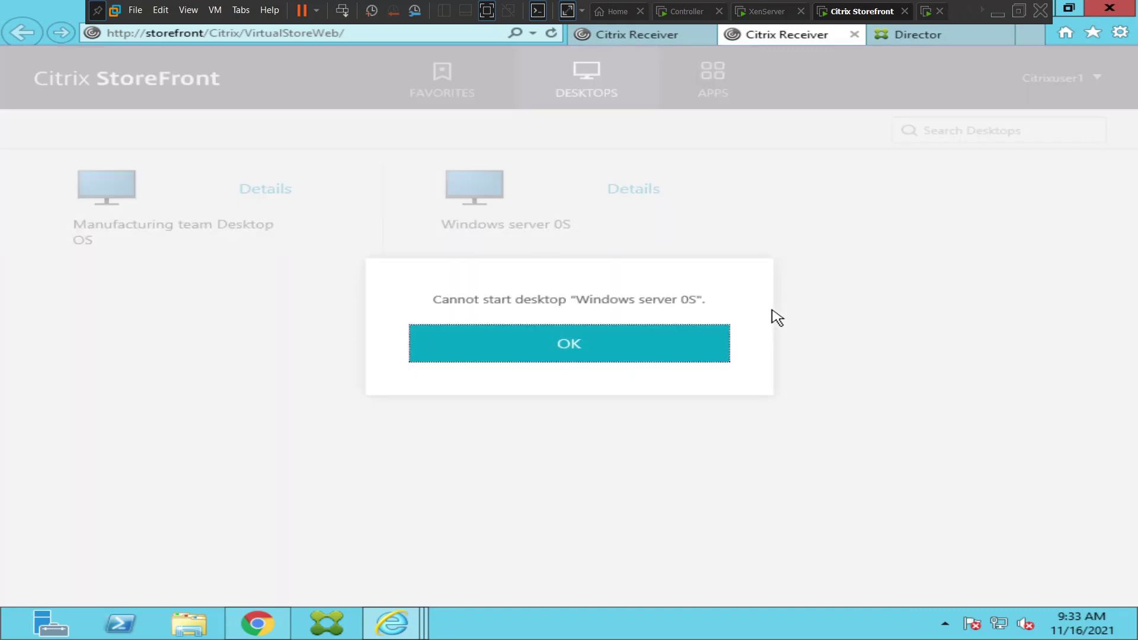
{"action": "left_click", "coordinate": [550, 351]}
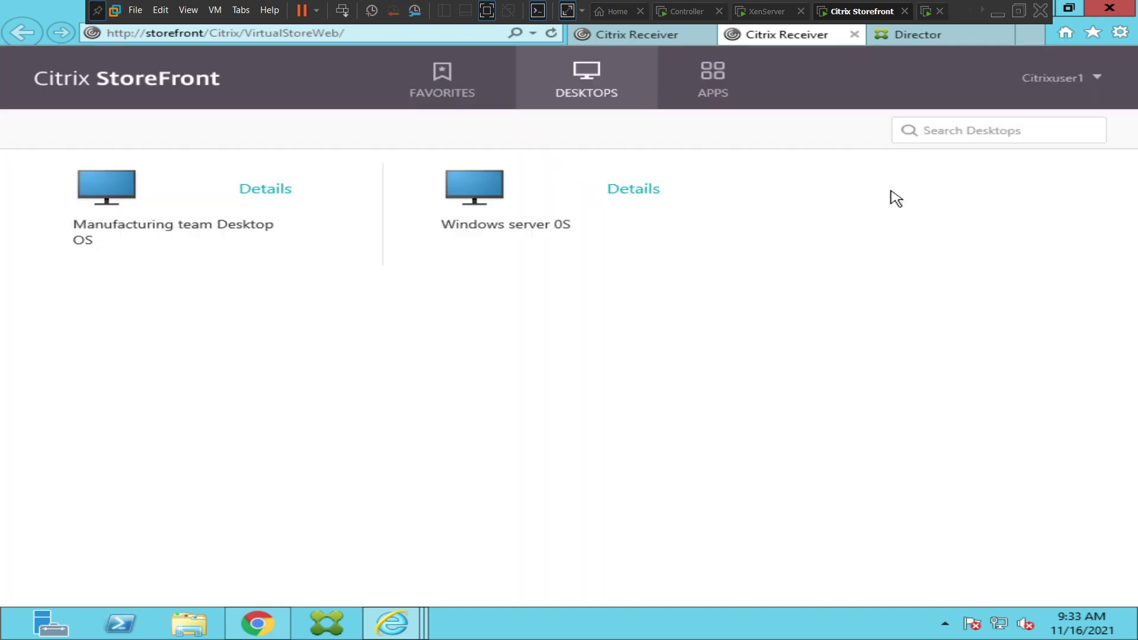
- Log off the StoreFront user from the account menu and return to sign-in
{"action": "left_click", "coordinate": [1064, 82]}
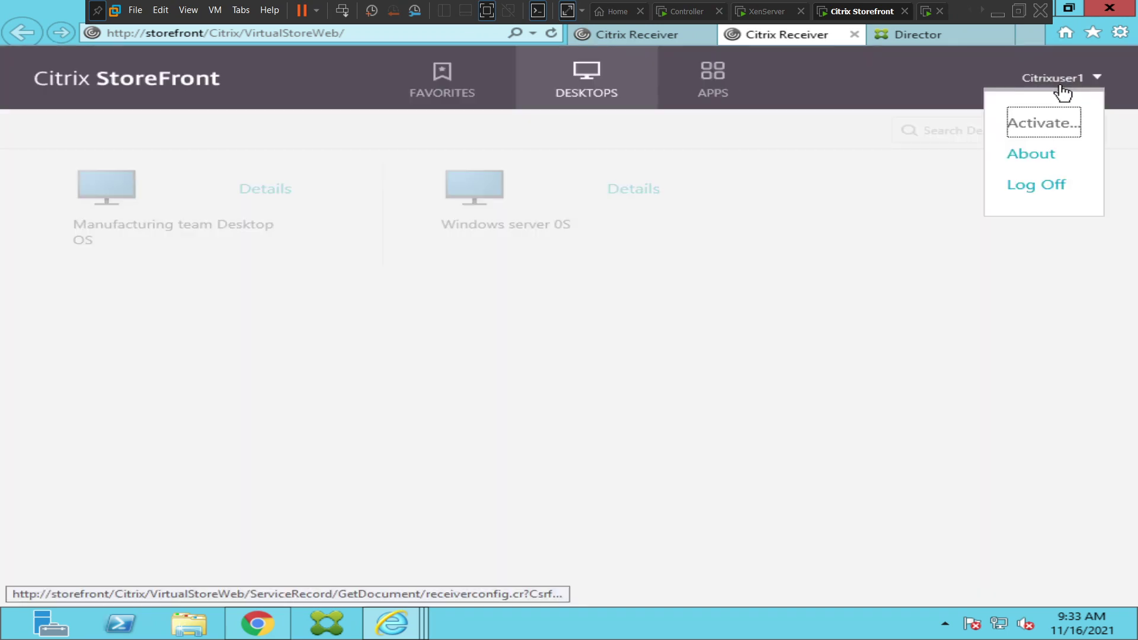
{"action": "left_click", "coordinate": [1043, 184]}
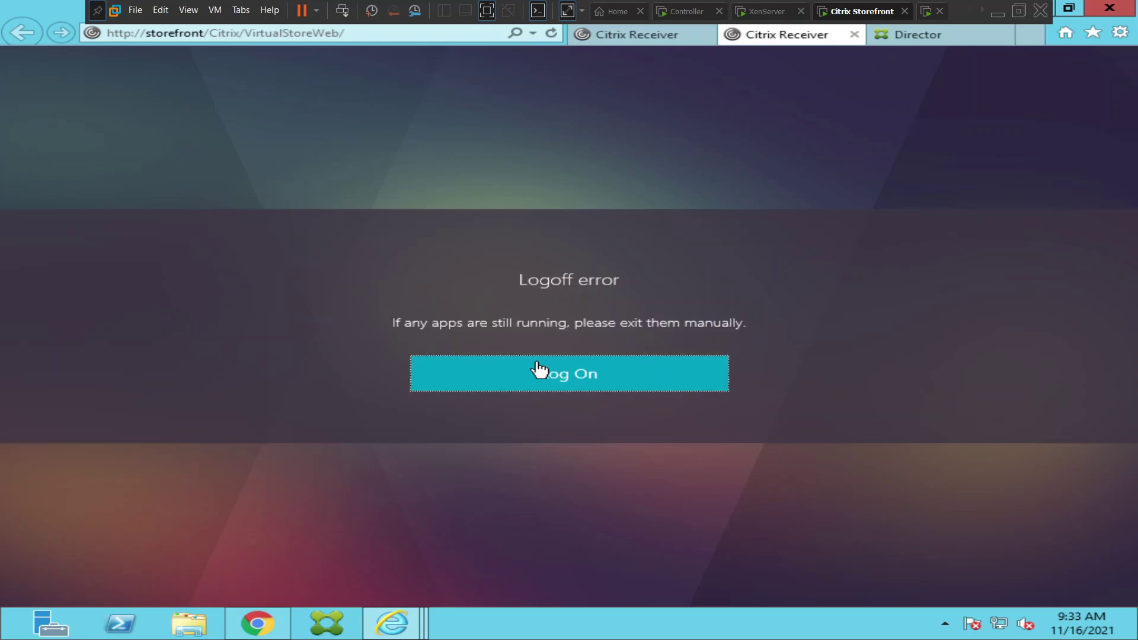
{"action": "left_click", "coordinate": [548, 373]}
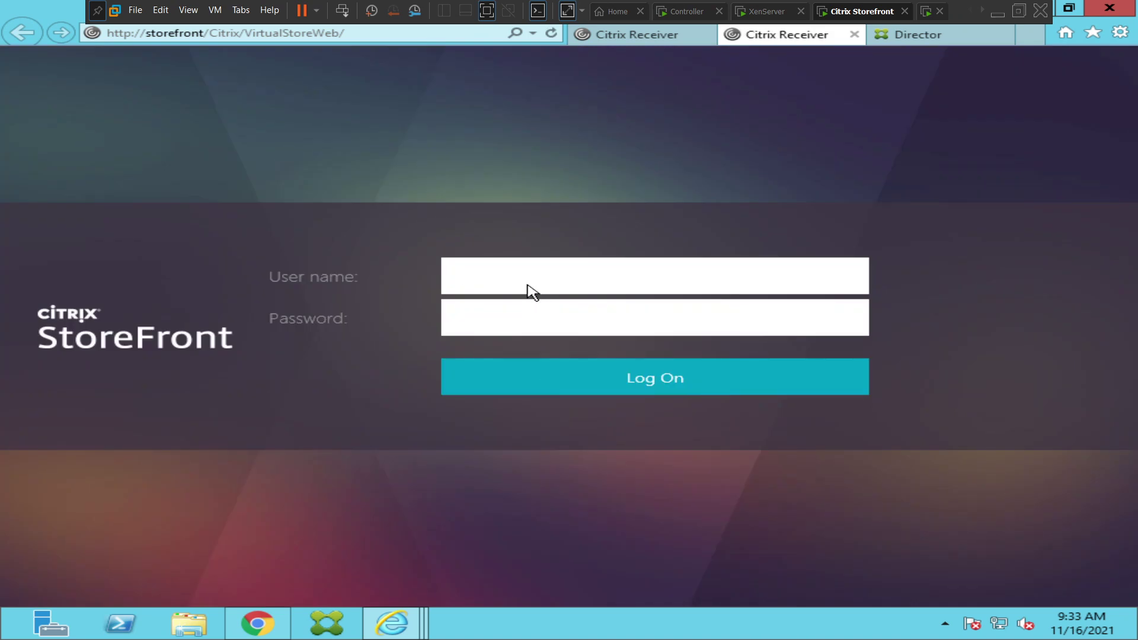
- Sign in as administrator, find no apps or desktops, then log off
{"action": "left_click", "coordinate": [525, 279]}
{"action": "type", "text": "administrator"}
{"action": "key", "text": "Tab"}
{"action": "type", "text": "••••••"}
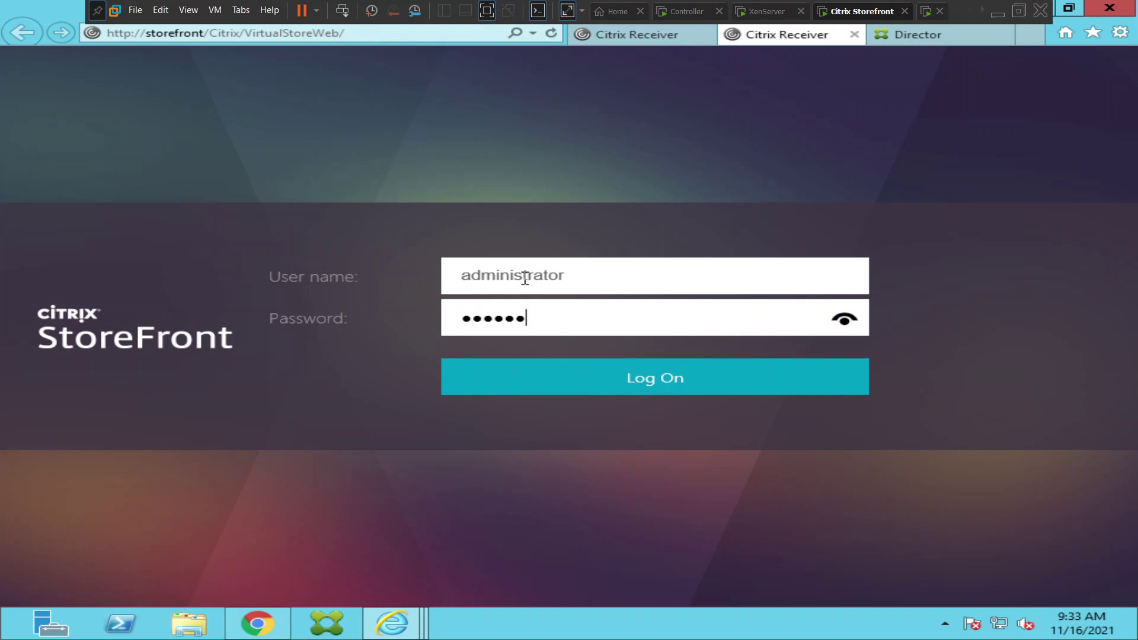
{"action": "type", "text": "•••••"}
{"action": "key", "text": "Return"}
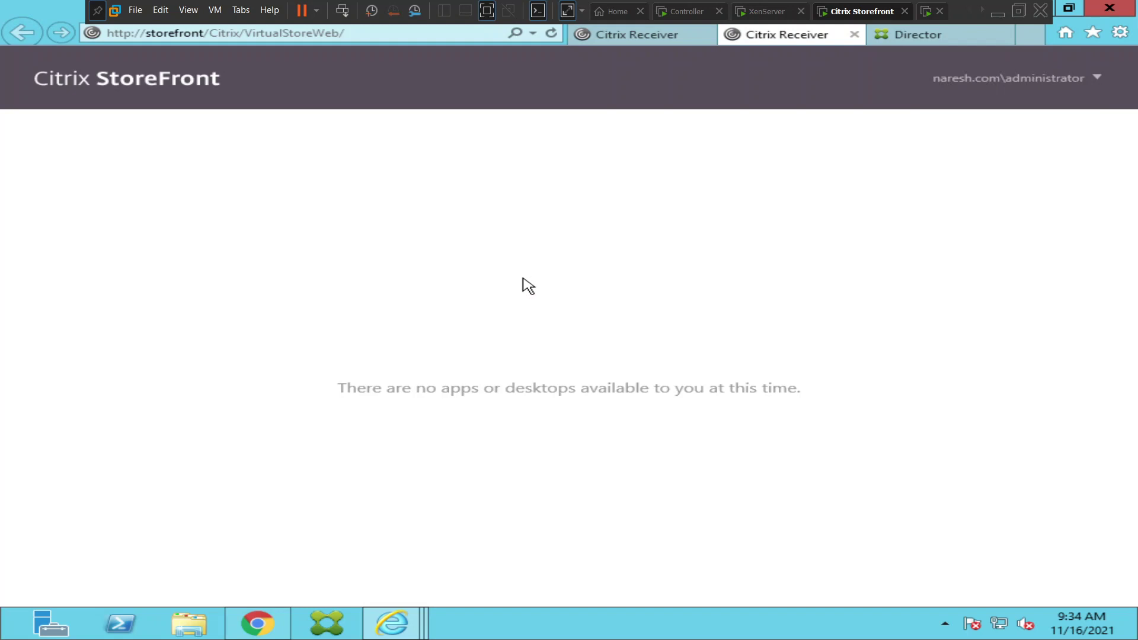
{"action": "left_click", "coordinate": [1019, 88]}
{"action": "left_click", "coordinate": [965, 221]}
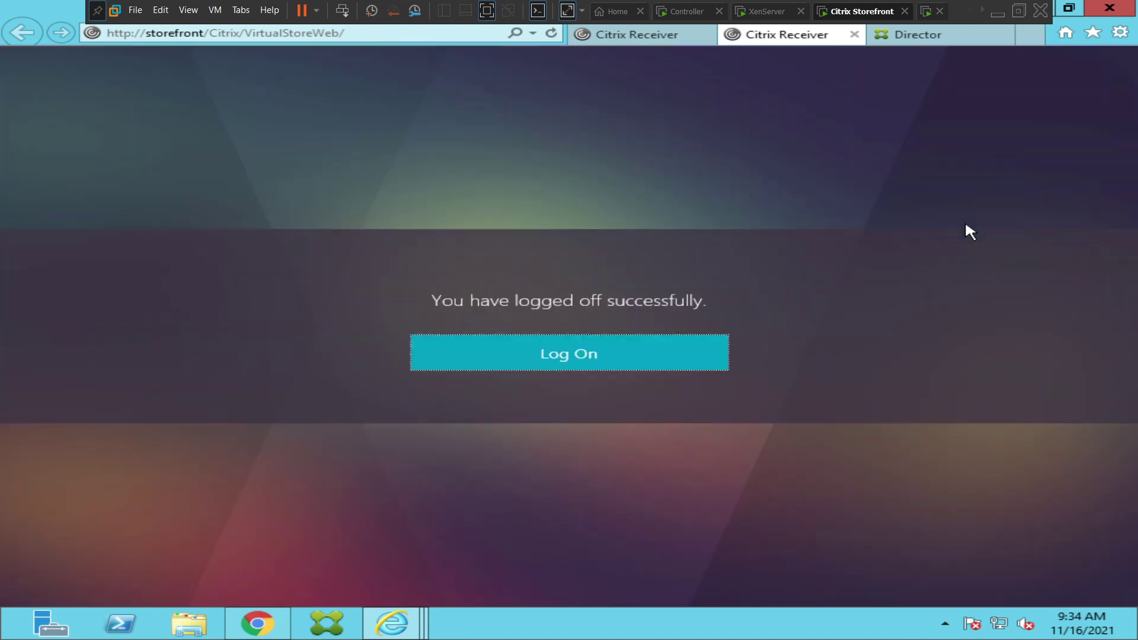
- Return to the sign-in form, then start SQL Server Agent (SQLEXPRESS) in Services
{"action": "left_click", "coordinate": [533, 366]}
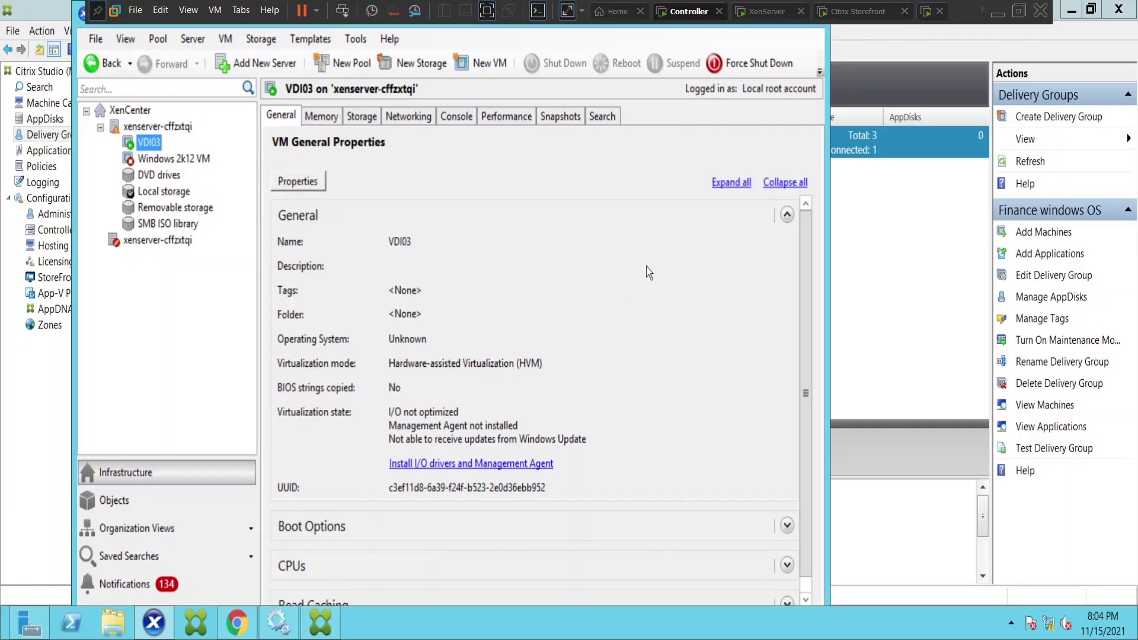
{"action": "left_click", "coordinate": [268, 627]}
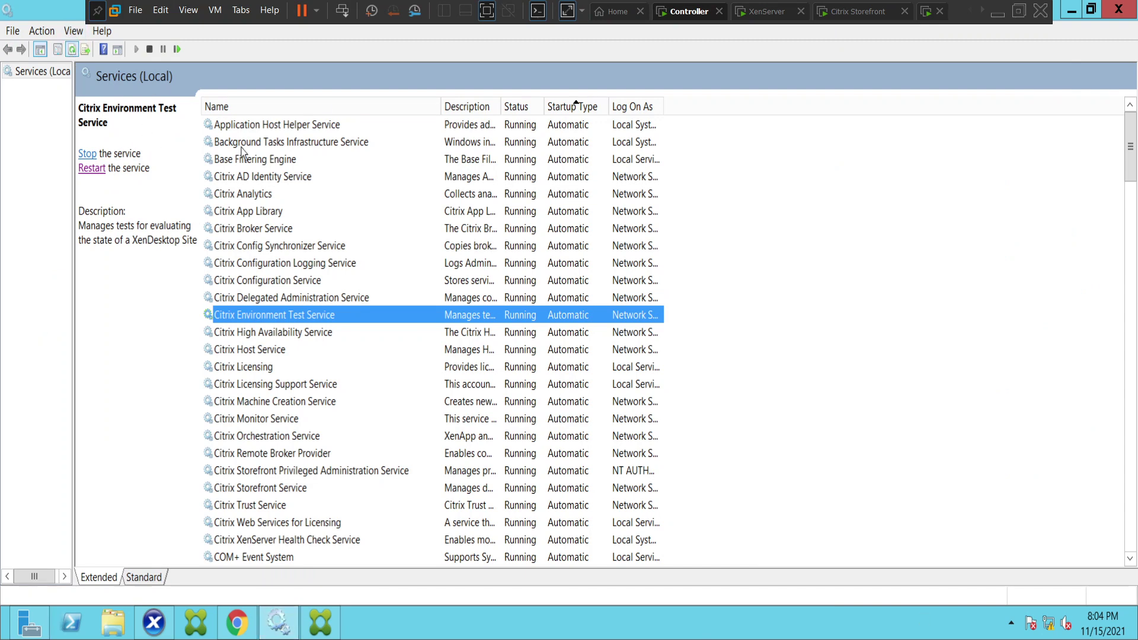
{"action": "left_click", "coordinate": [291, 201]}
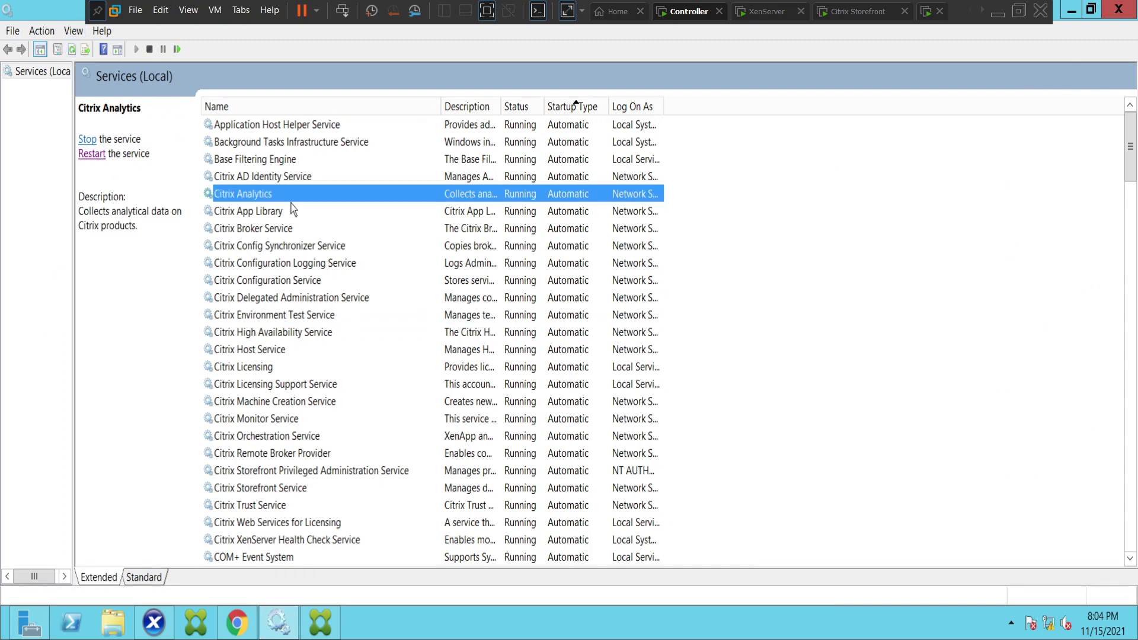
{"action": "scroll", "coordinate": [290, 206], "scroll_direction": "down", "scroll_amount": 5}
{"action": "scroll", "coordinate": [290, 206], "scroll_direction": "down", "scroll_amount": 2}
{"action": "scroll", "coordinate": [290, 205], "scroll_direction": "down", "scroll_amount": 7}
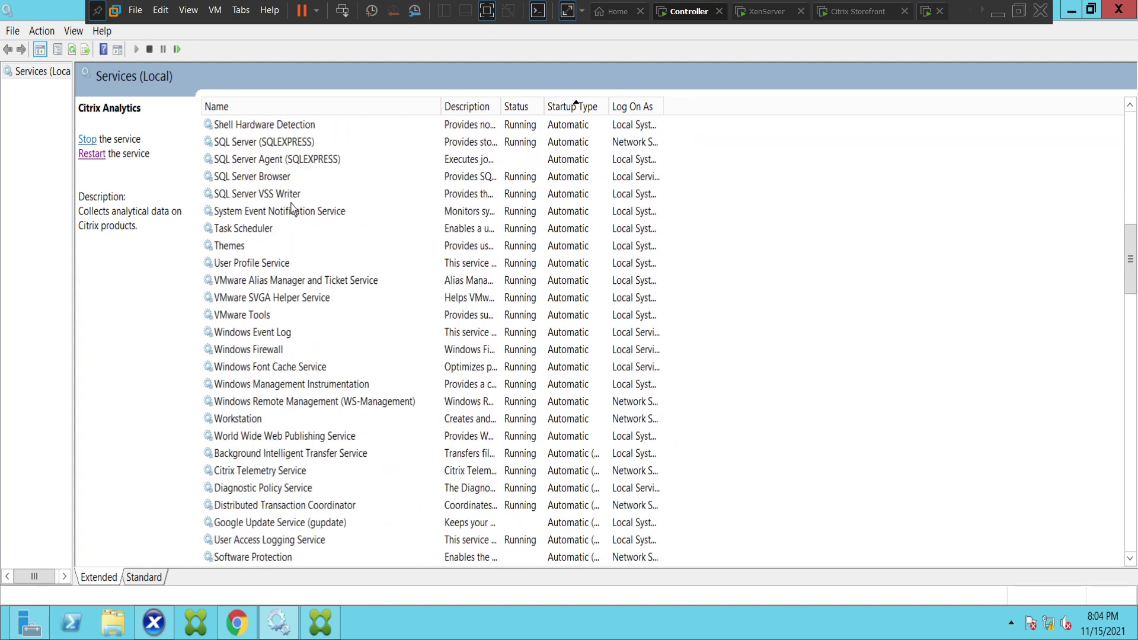
{"action": "left_click", "coordinate": [284, 159]}
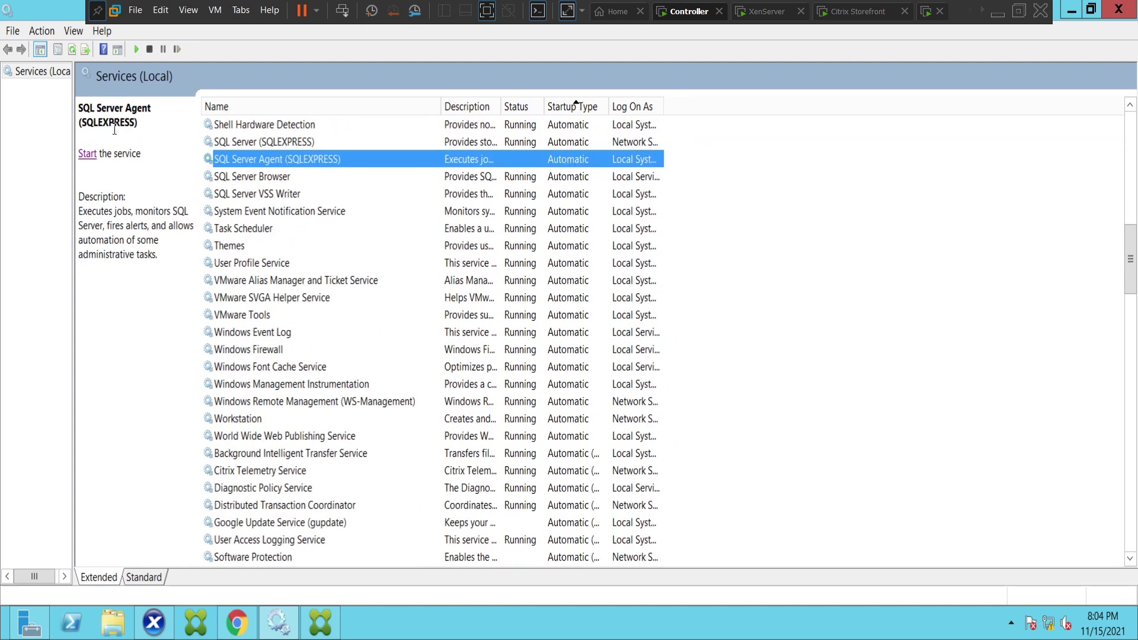
{"action": "left_click", "coordinate": [88, 154]}
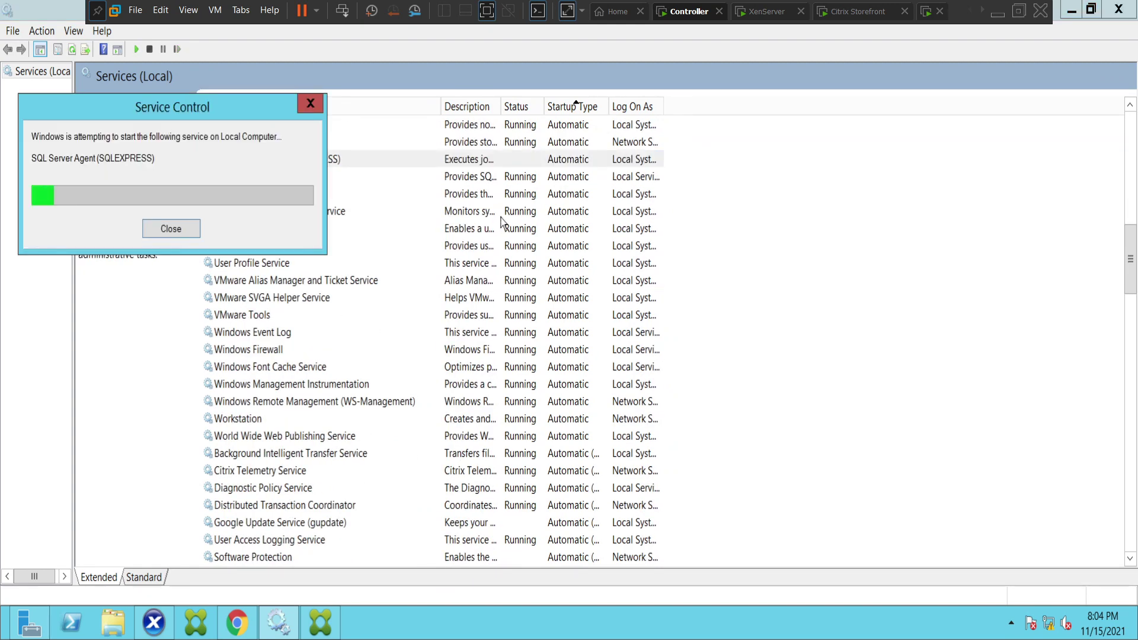
{"action": "left_click", "coordinate": [509, 264]}
- Confirm Citrix Broker, High Availability and Configuration services are running, then return to StoreFront
{"action": "scroll", "coordinate": [513, 265], "scroll_direction": "up", "scroll_amount": 3}
{"action": "scroll", "coordinate": [511, 267], "scroll_direction": "up", "scroll_amount": 10}
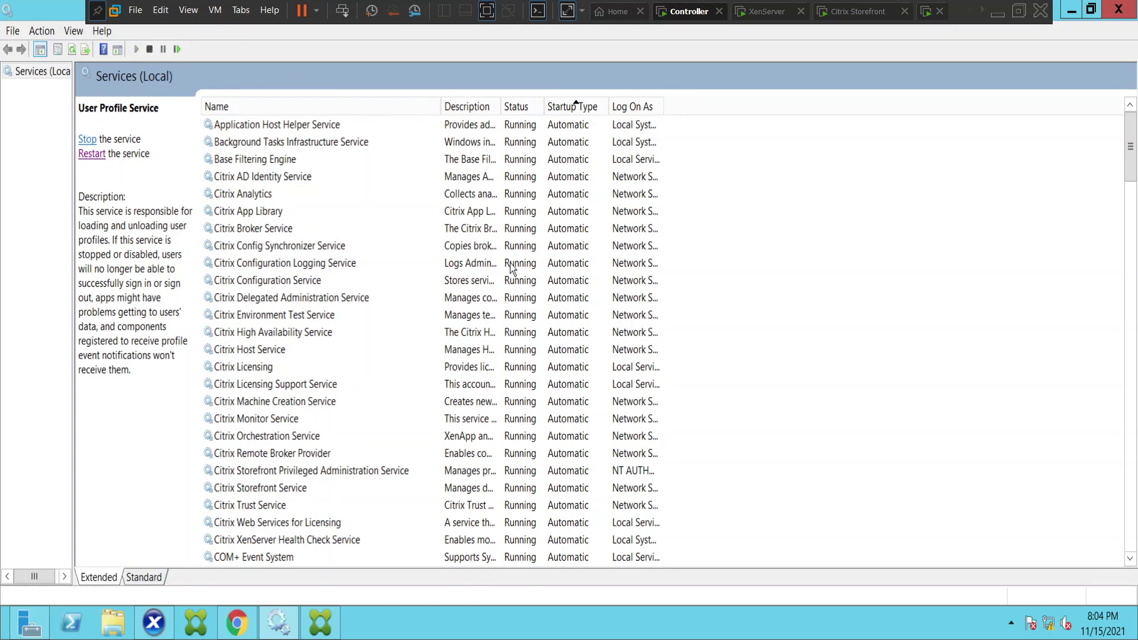
{"action": "left_click", "coordinate": [516, 228]}
{"action": "scroll", "coordinate": [542, 249], "scroll_direction": "down", "scroll_amount": 1}
{"action": "left_click", "coordinate": [276, 281]}
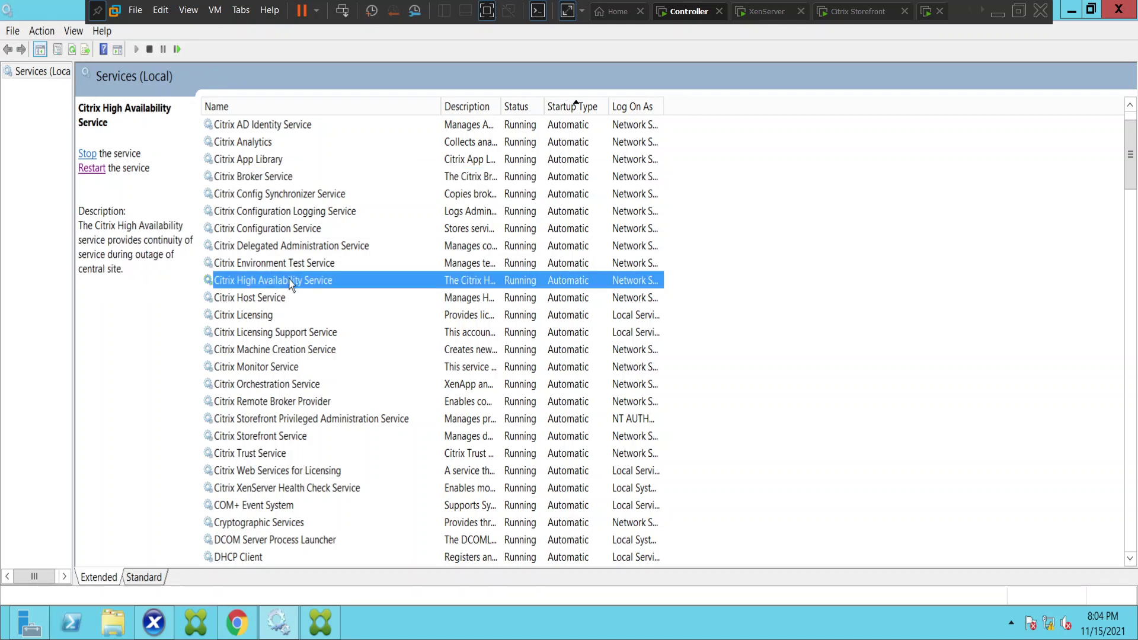
{"action": "left_click", "coordinate": [278, 232]}
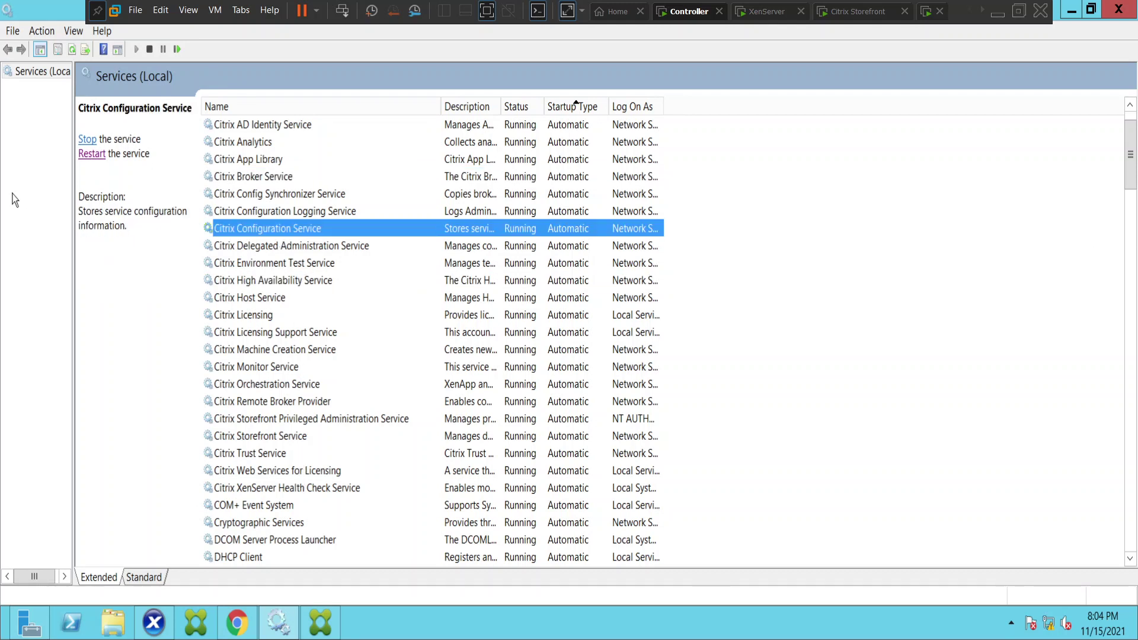
{"action": "left_click", "coordinate": [860, 12]}
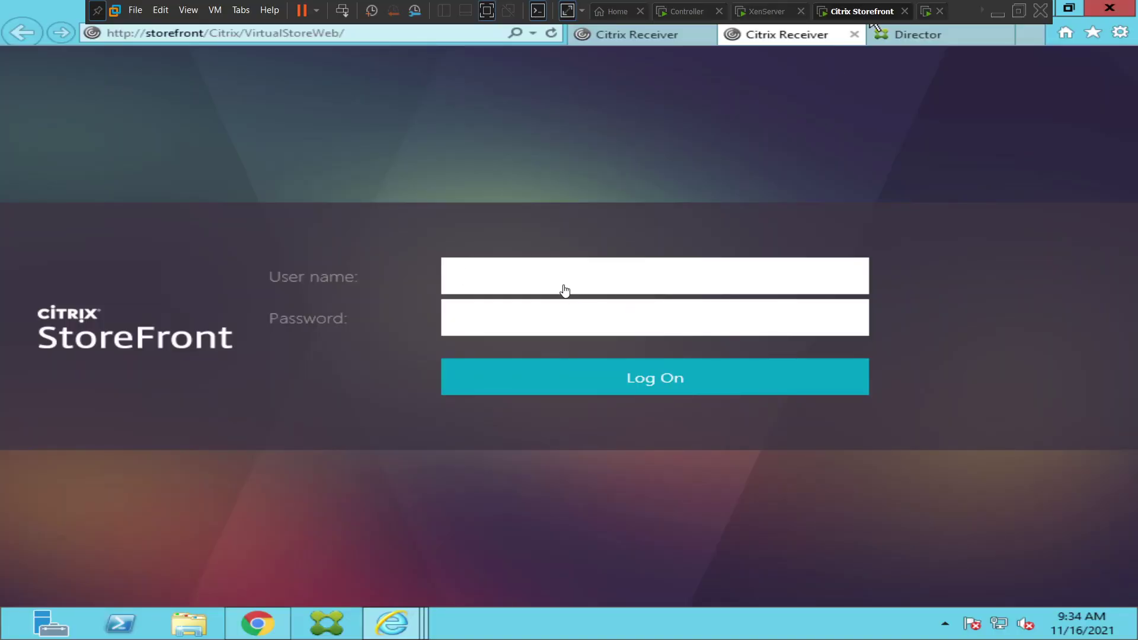
- Log on to StoreFront with user name administrator and the account password
{"action": "left_click", "coordinate": [550, 275]}
{"action": "type", "text": "administrator"}
{"action": "key", "text": "Tab"}
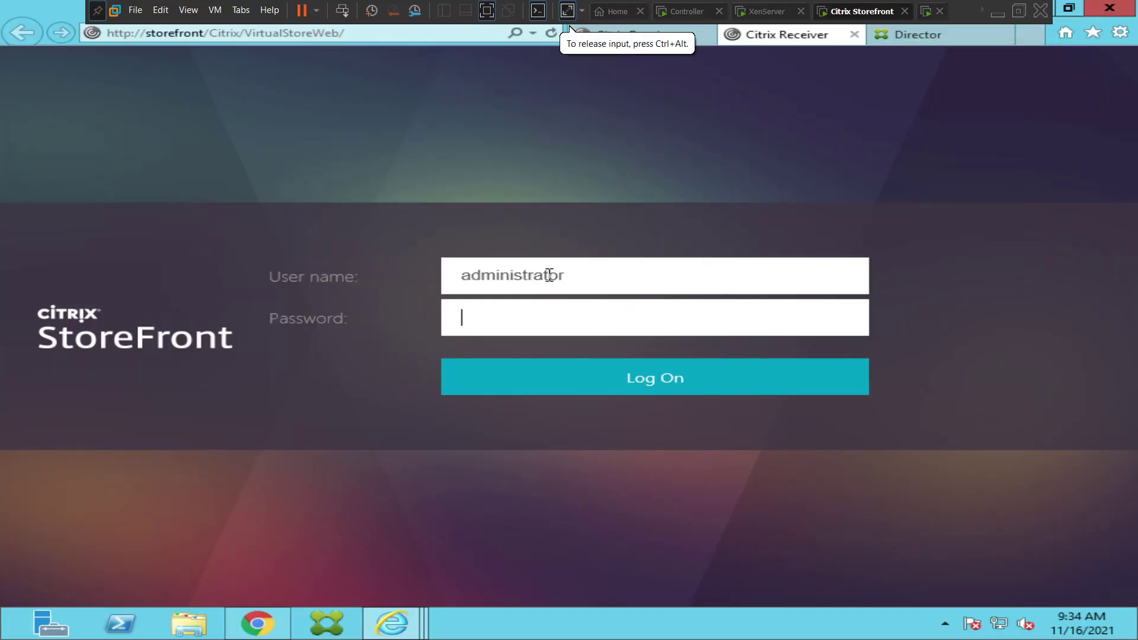
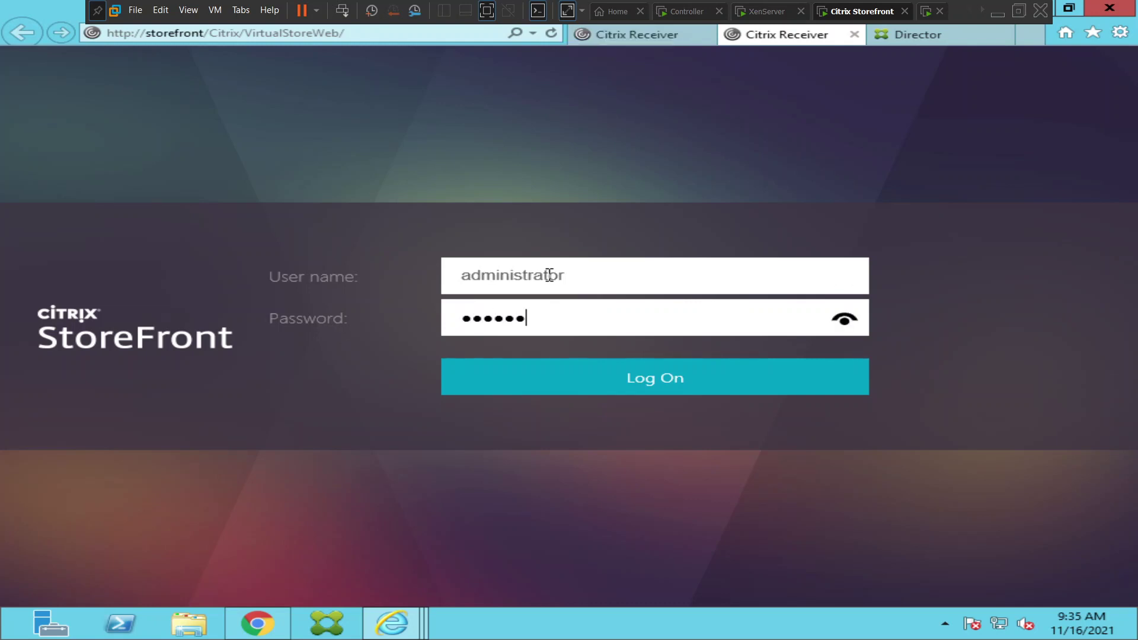
{"action": "key", "text": "Return"}
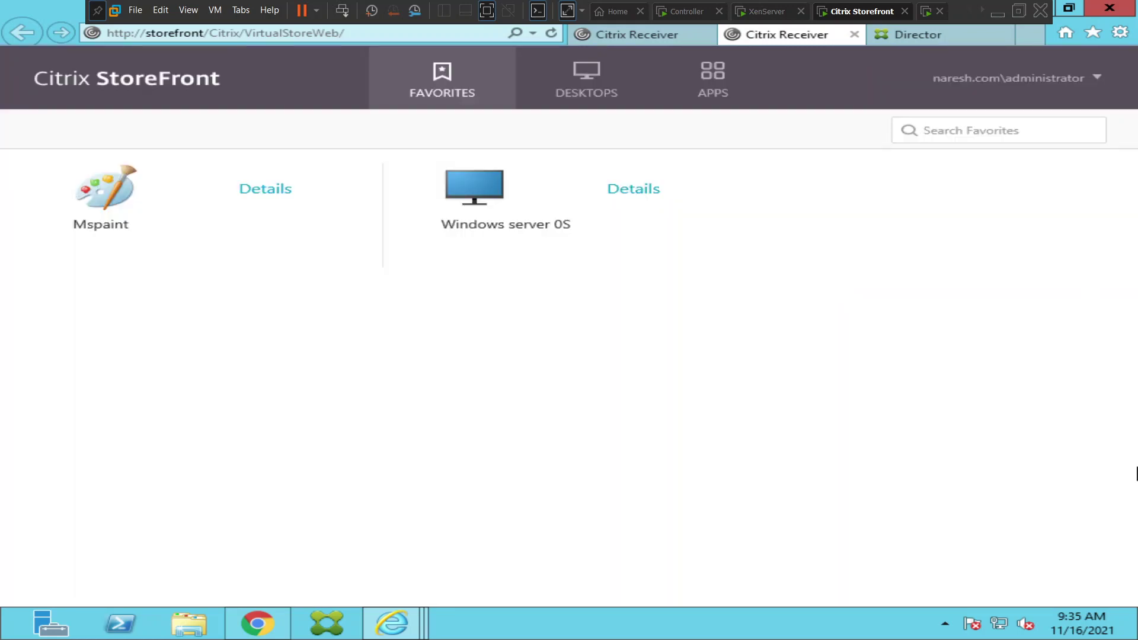
- Try launching the Windows server 0S and Manufacturing team Desktop OS desktops, dismissing both start errors
{"action": "left_click", "coordinate": [493, 198]}
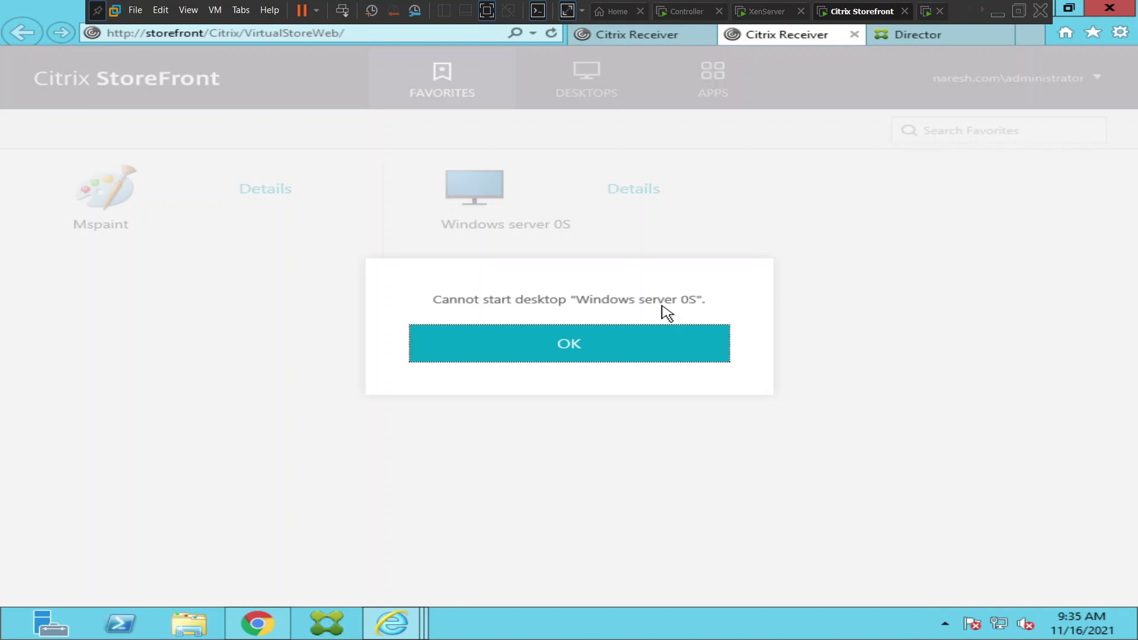
{"action": "left_click", "coordinate": [581, 351]}
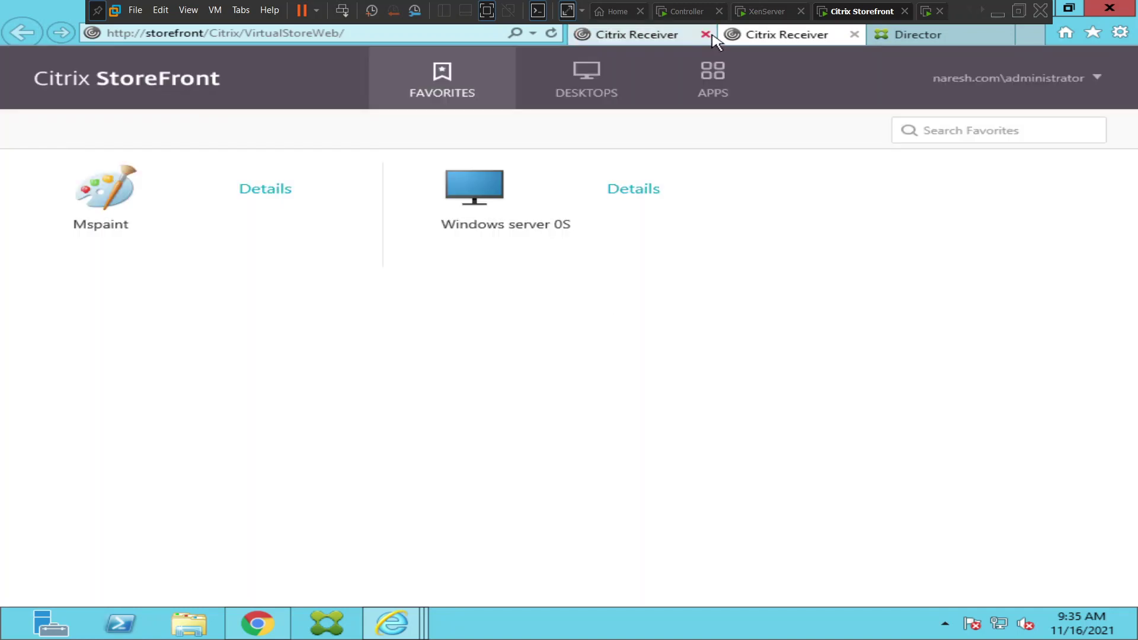
{"action": "left_click", "coordinate": [606, 89]}
{"action": "left_click", "coordinate": [89, 189]}
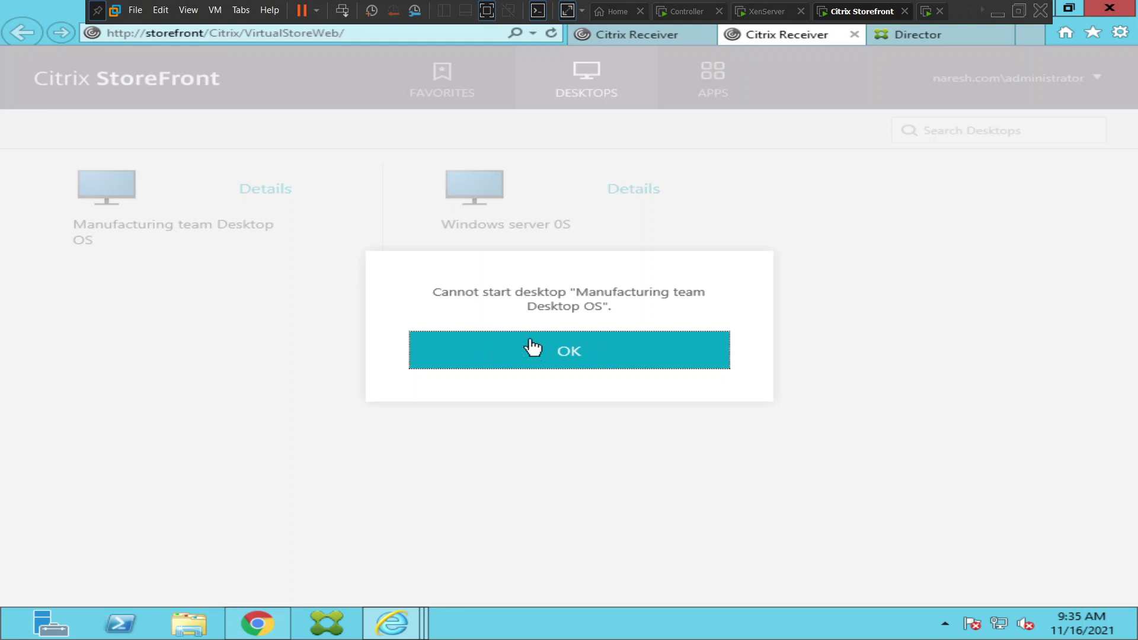
{"action": "left_click", "coordinate": [573, 358]}
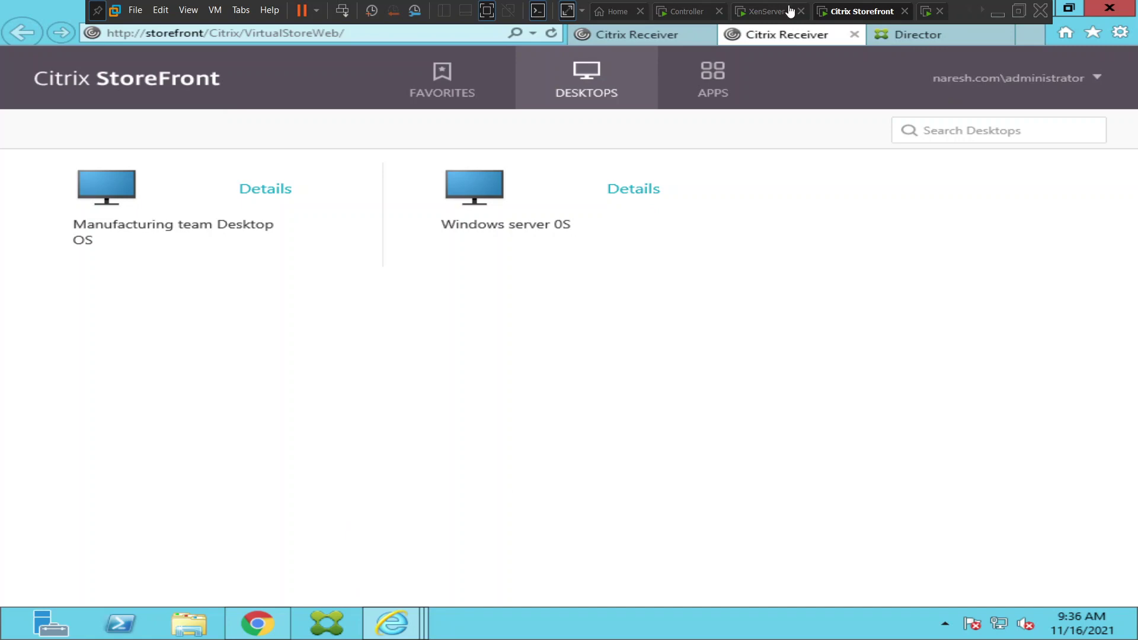
- Check the status of the Citrix Monitor, Config Synchronizer and Broker services on the controller
{"action": "left_click", "coordinate": [691, 11]}
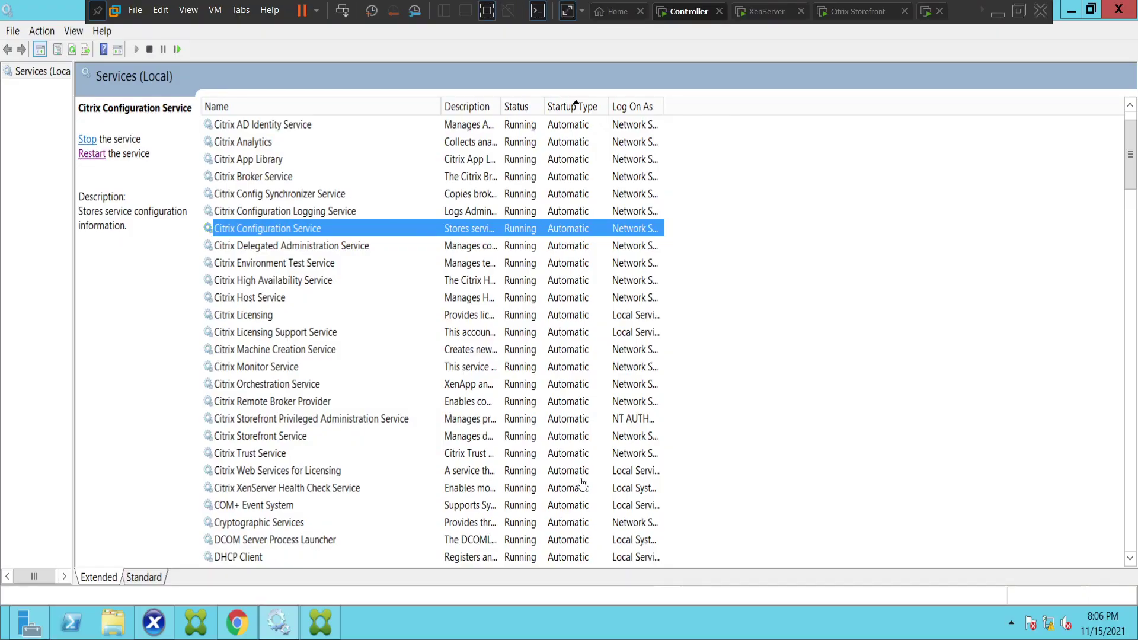
{"action": "left_click", "coordinate": [544, 368]}
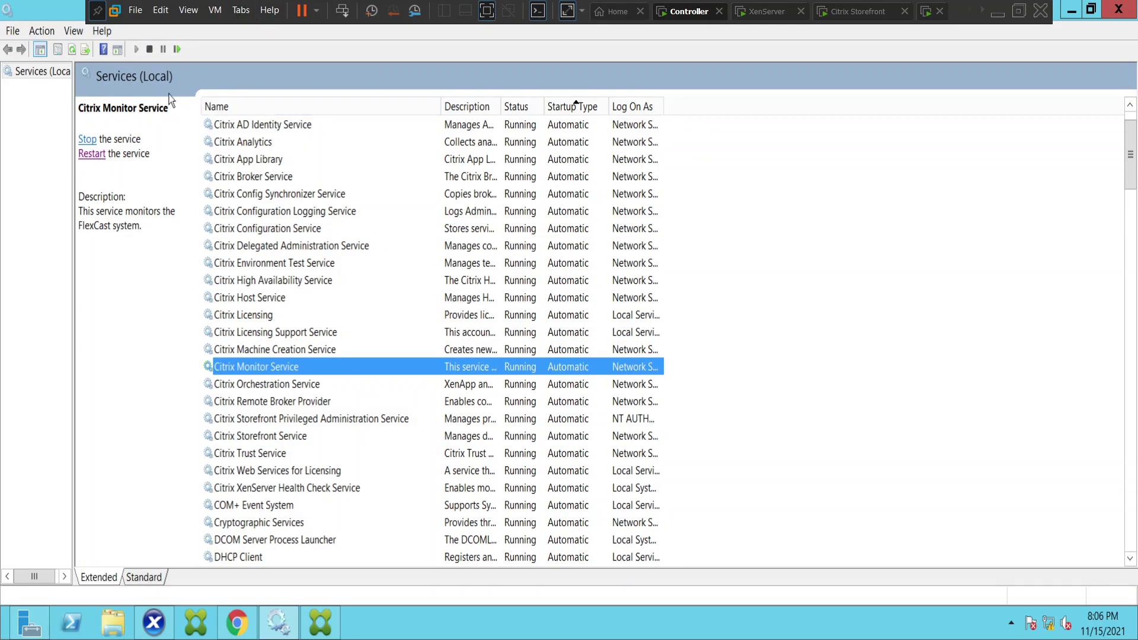
{"action": "left_click", "coordinate": [365, 195]}
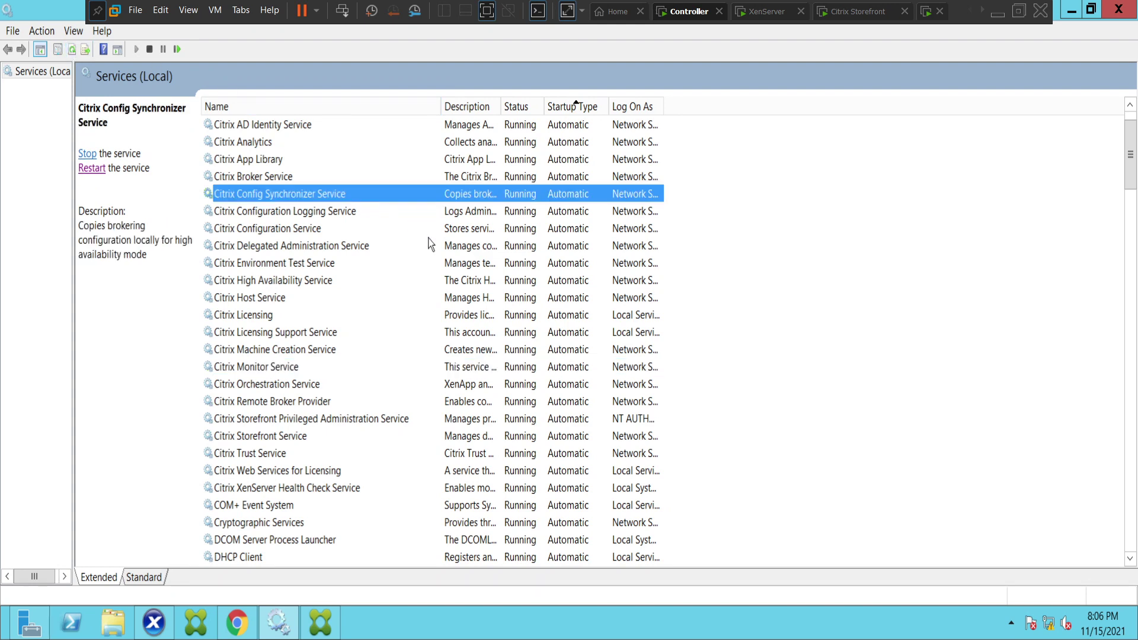
{"action": "scroll", "coordinate": [429, 243], "scroll_direction": "up", "scroll_amount": 1}
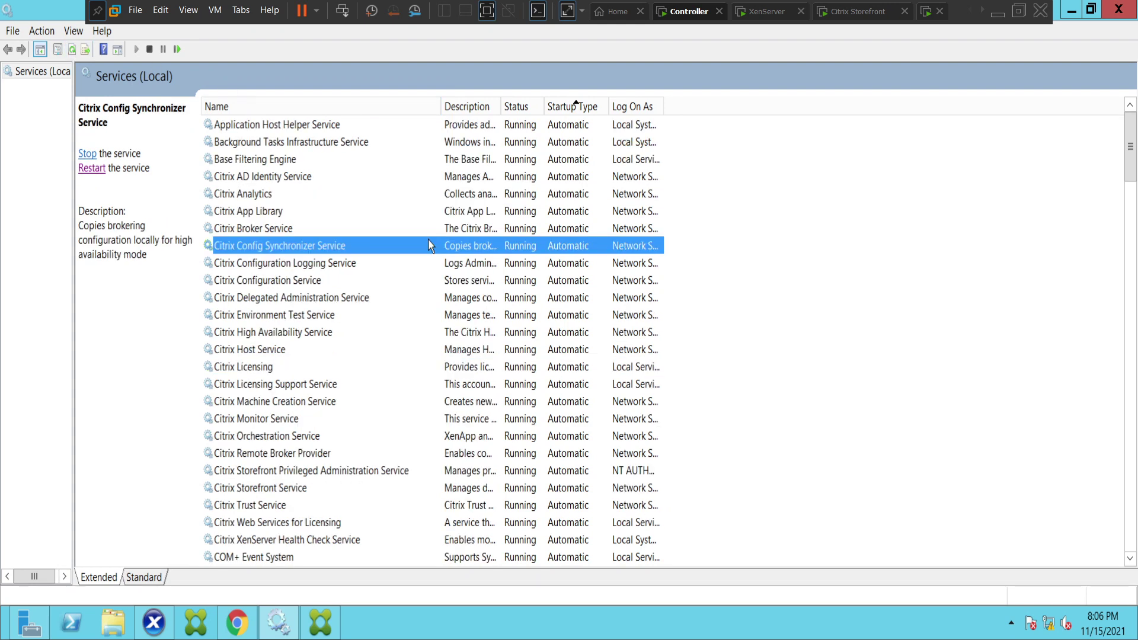
{"action": "left_click", "coordinate": [325, 231]}
{"action": "scroll", "coordinate": [497, 316], "scroll_direction": "down", "scroll_amount": 2}
{"action": "scroll", "coordinate": [497, 316], "scroll_direction": "down", "scroll_amount": 4}
{"action": "scroll", "coordinate": [496, 316], "scroll_direction": "down", "scroll_amount": 3}
{"action": "scroll", "coordinate": [497, 316], "scroll_direction": "down", "scroll_amount": 4}
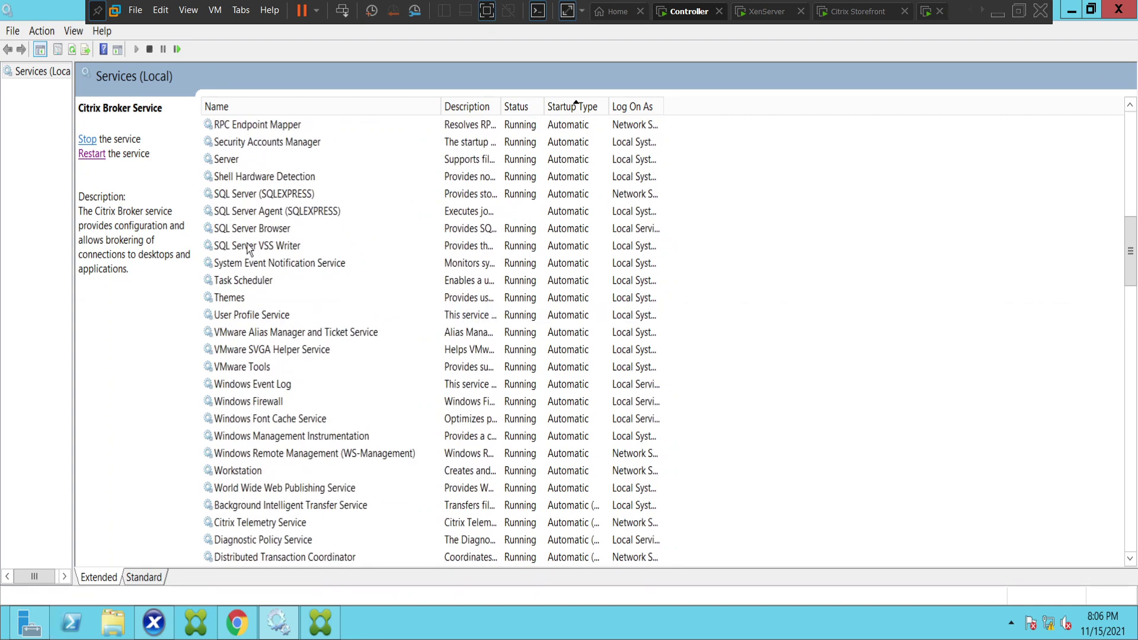
- Start SQL Server Agent (SQLEXPRESS), check the Themes and Citrix Trust services, and return to StoreFront
{"action": "left_click", "coordinate": [245, 213]}
{"action": "left_click", "coordinate": [87, 156]}
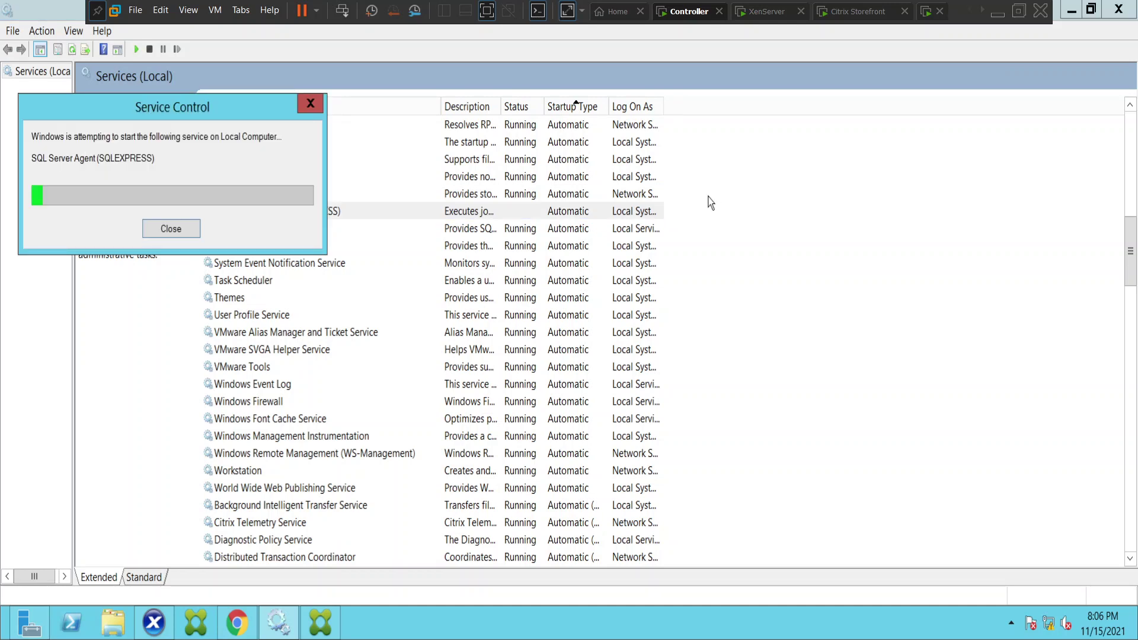
{"action": "left_click", "coordinate": [469, 298]}
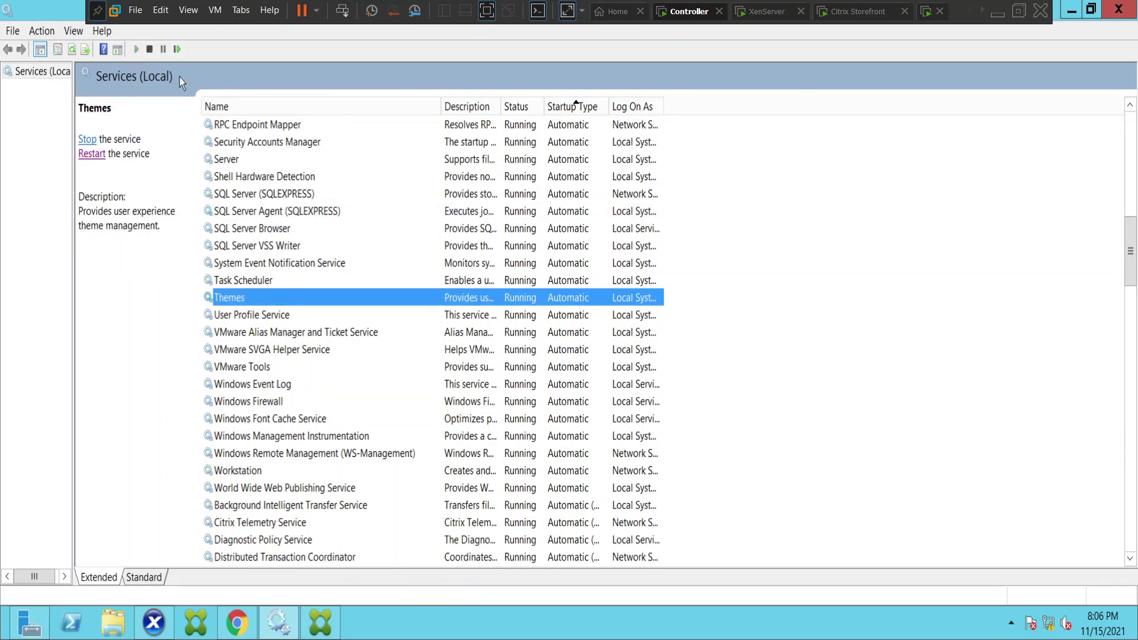
{"action": "scroll", "coordinate": [474, 285], "scroll_direction": "up", "scroll_amount": 7}
{"action": "left_click", "coordinate": [495, 196]}
{"action": "scroll", "coordinate": [500, 270], "scroll_direction": "up", "scroll_amount": 5}
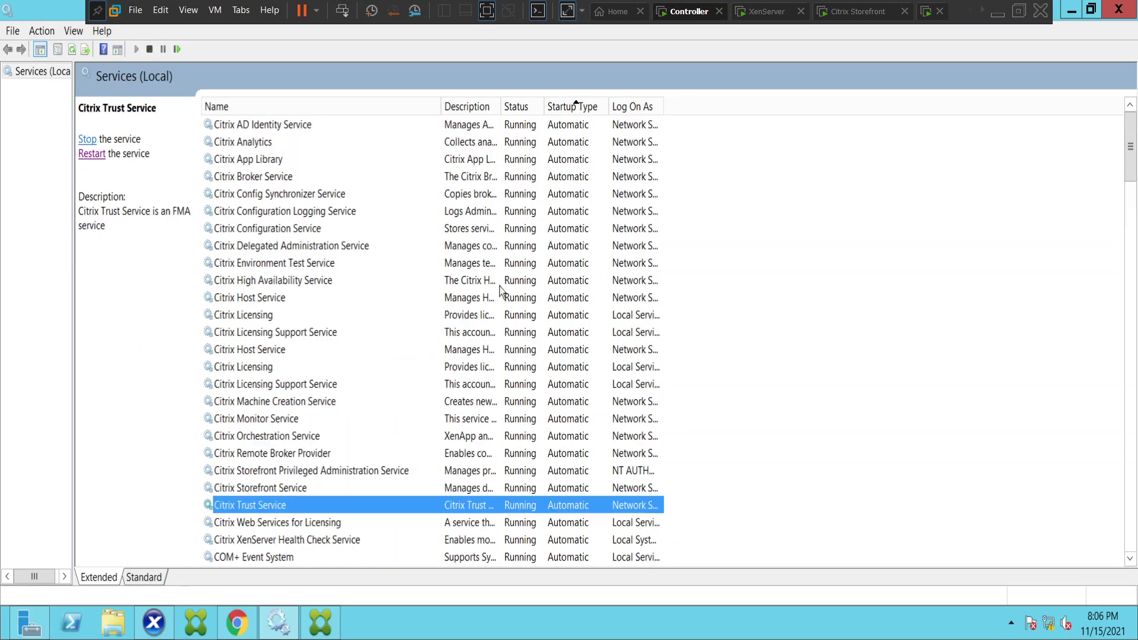
{"action": "scroll", "coordinate": [500, 286], "scroll_direction": "up", "scroll_amount": 2}
{"action": "left_click", "coordinate": [820, 17]}
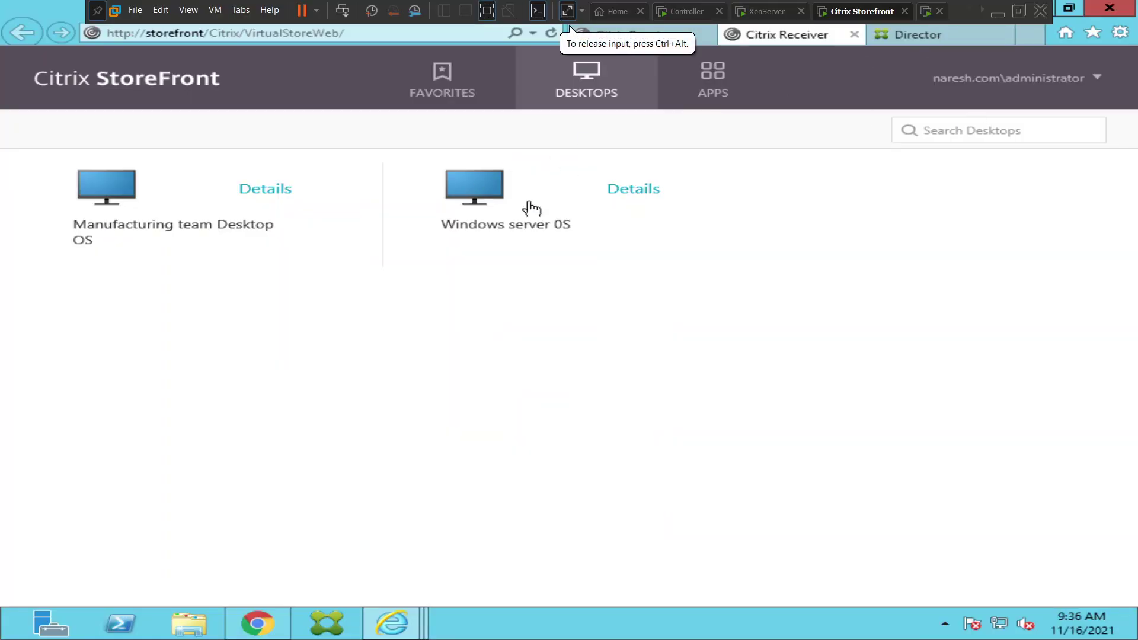
{"action": "left_click", "coordinate": [489, 195]}
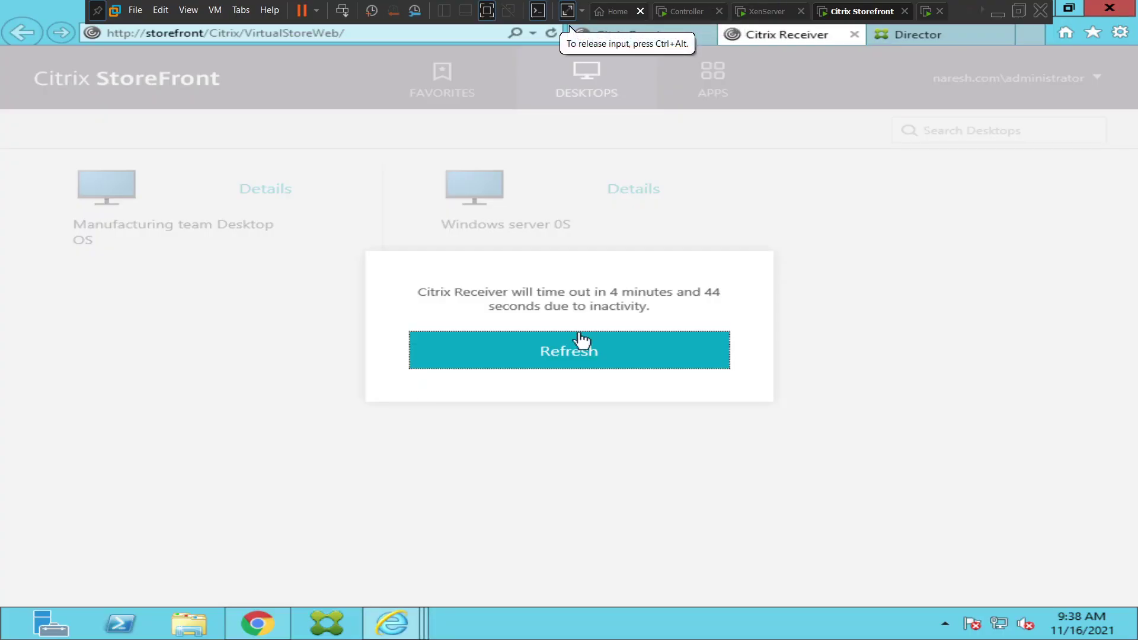
{"action": "left_click", "coordinate": [568, 354]}
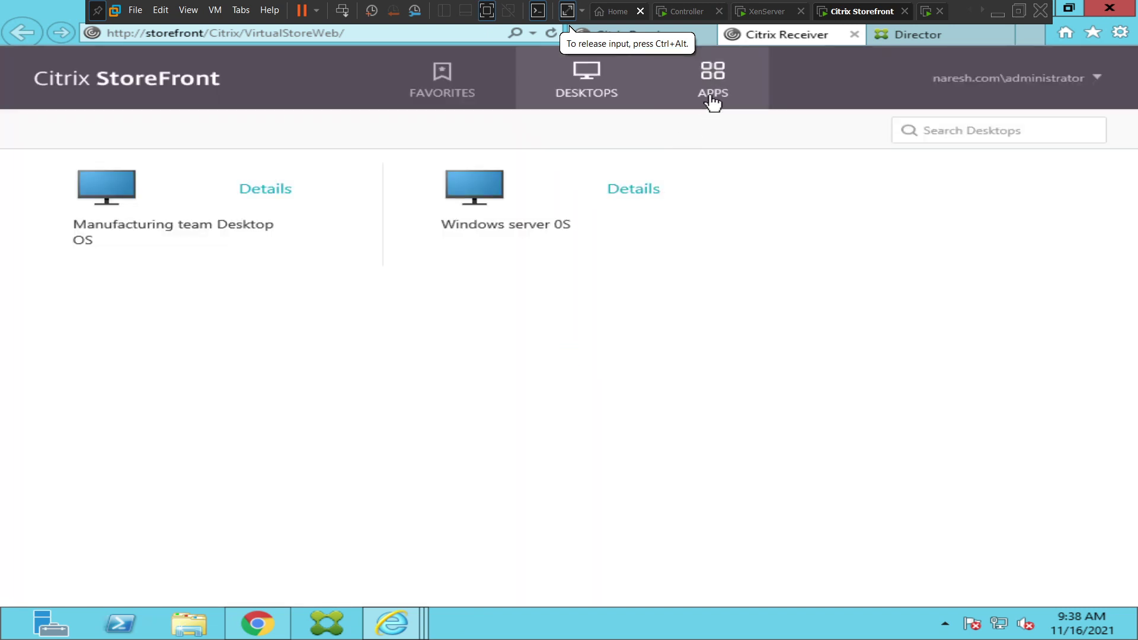
- Launch the published Notepad app from the Apps list and minimize its window
{"action": "left_click", "coordinate": [712, 102]}
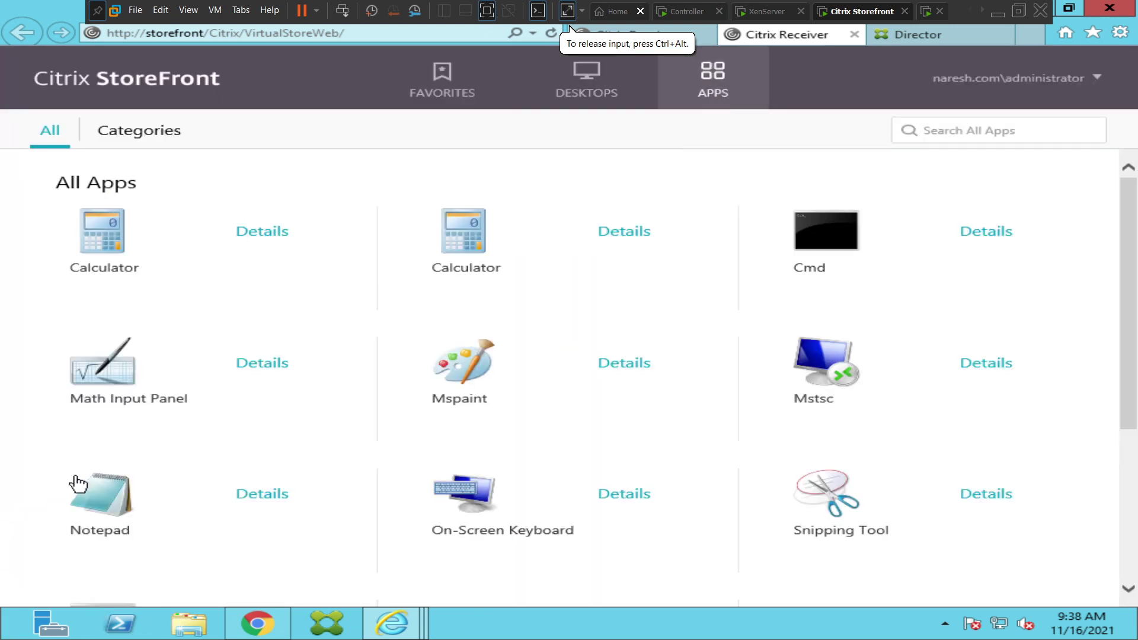
{"action": "left_click", "coordinate": [113, 505]}
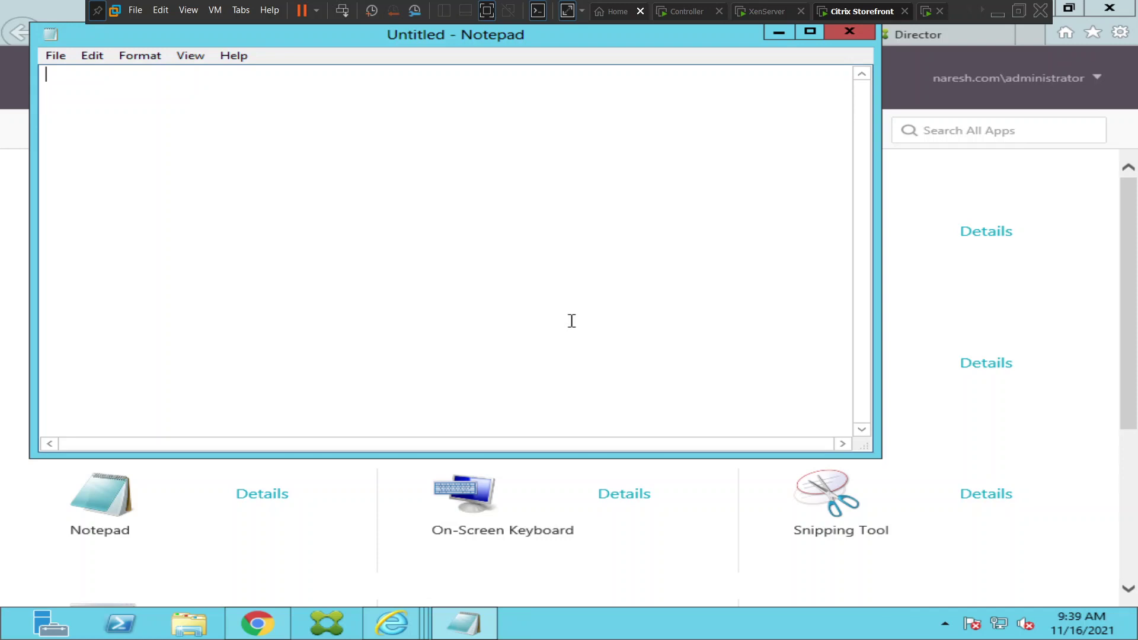
{"action": "left_click", "coordinate": [779, 34]}
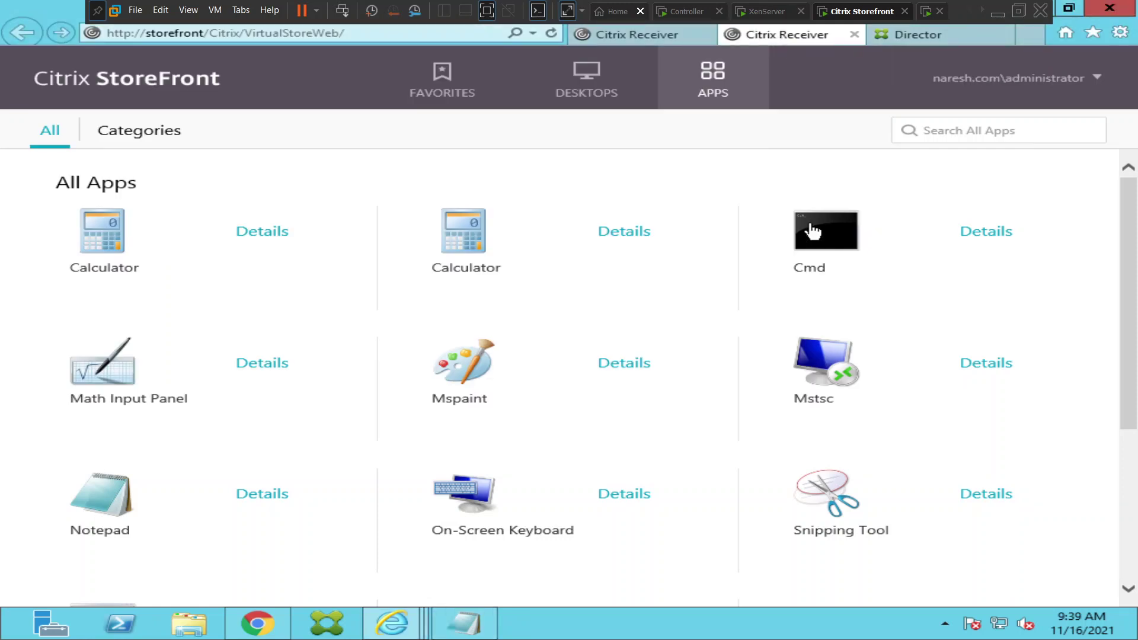